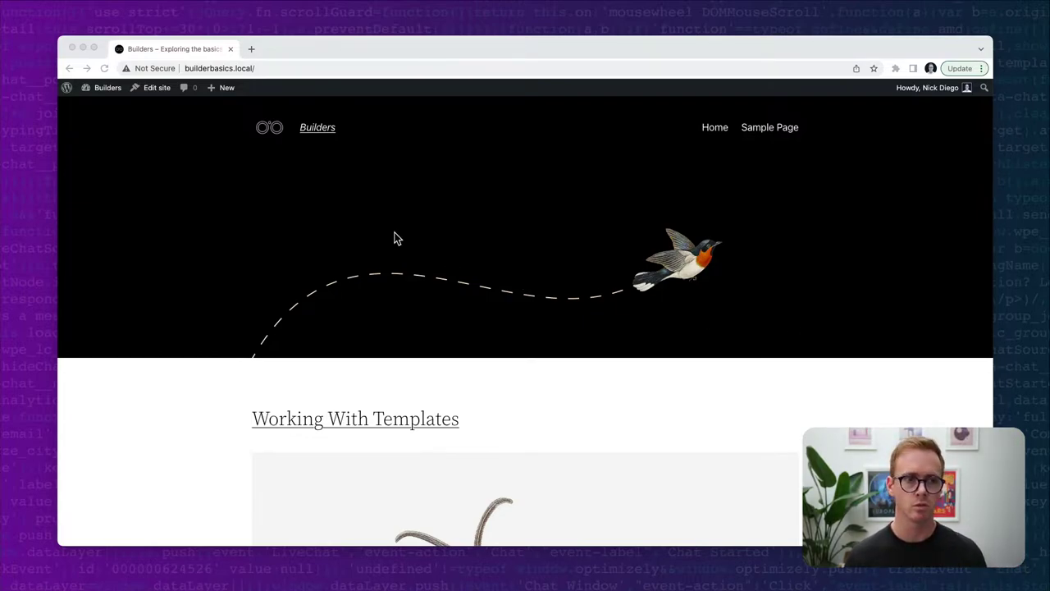
Open the site's admin dashboard and check the list of installed plugins
{"action": "left_click", "coordinate": [105, 89]}
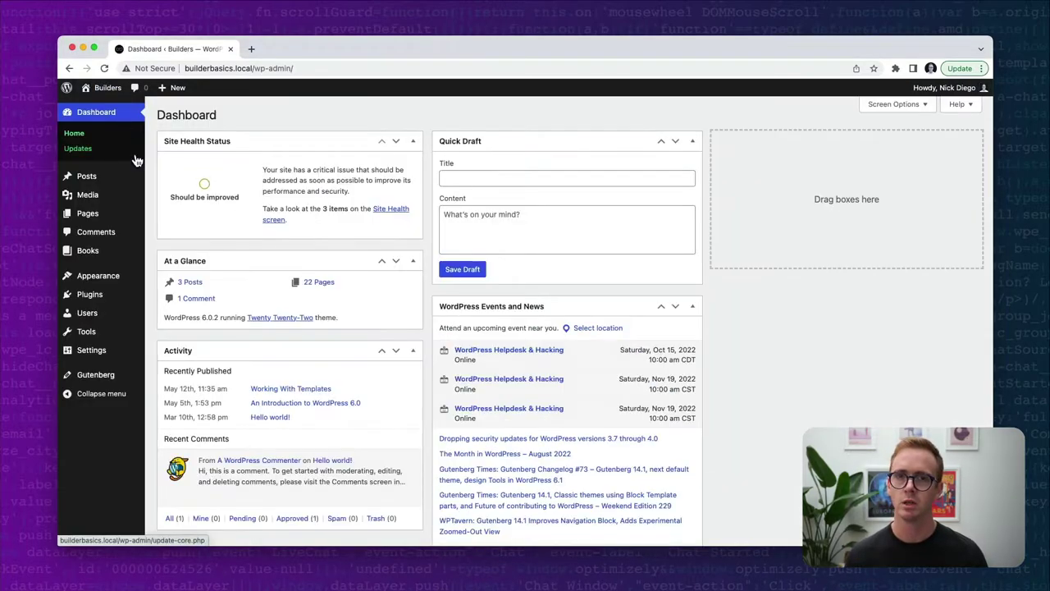
{"action": "left_click", "coordinate": [89, 295]}
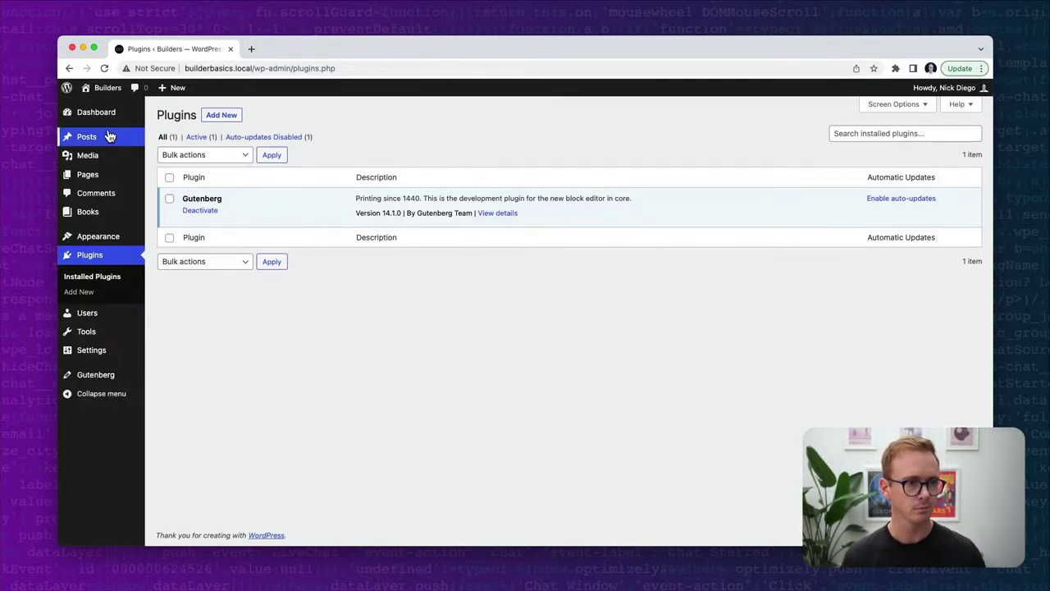
Create a new blank page and dismiss the backup notice in the editor
{"action": "left_click", "coordinate": [130, 180]}
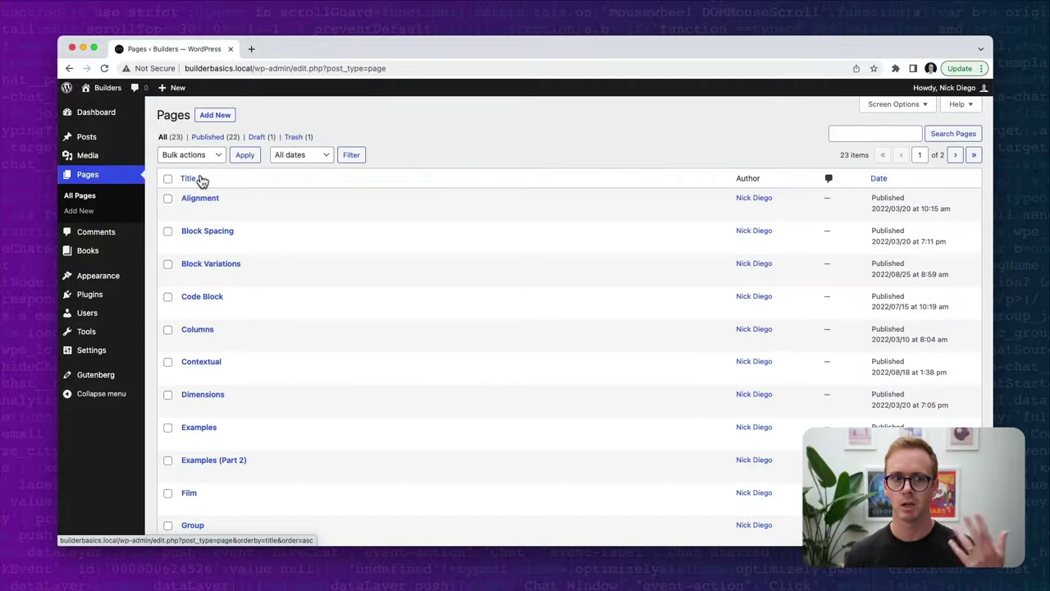
{"action": "left_click", "coordinate": [215, 114]}
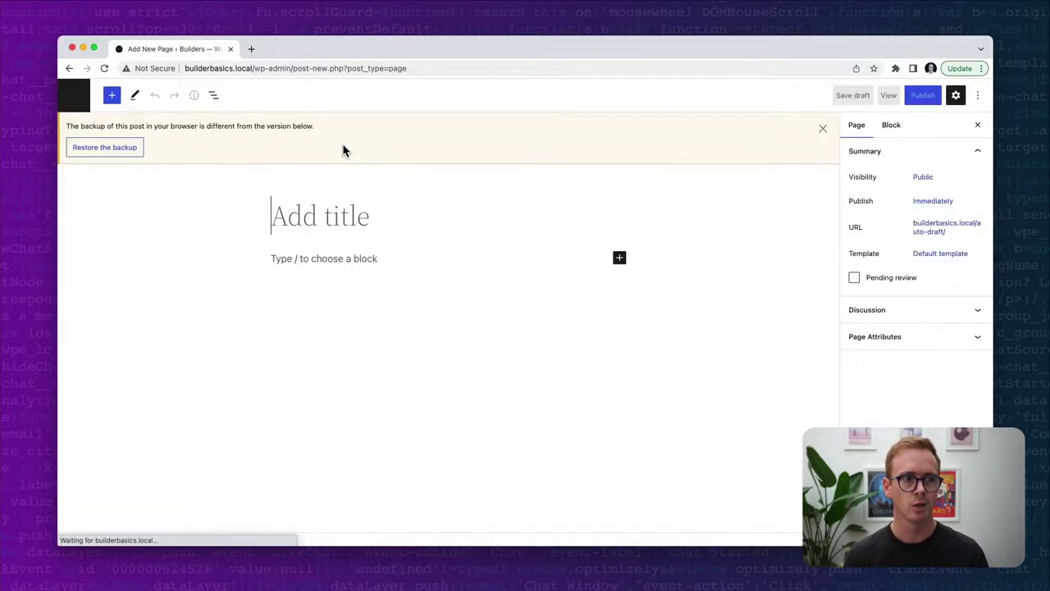
{"action": "left_click", "coordinate": [823, 129]}
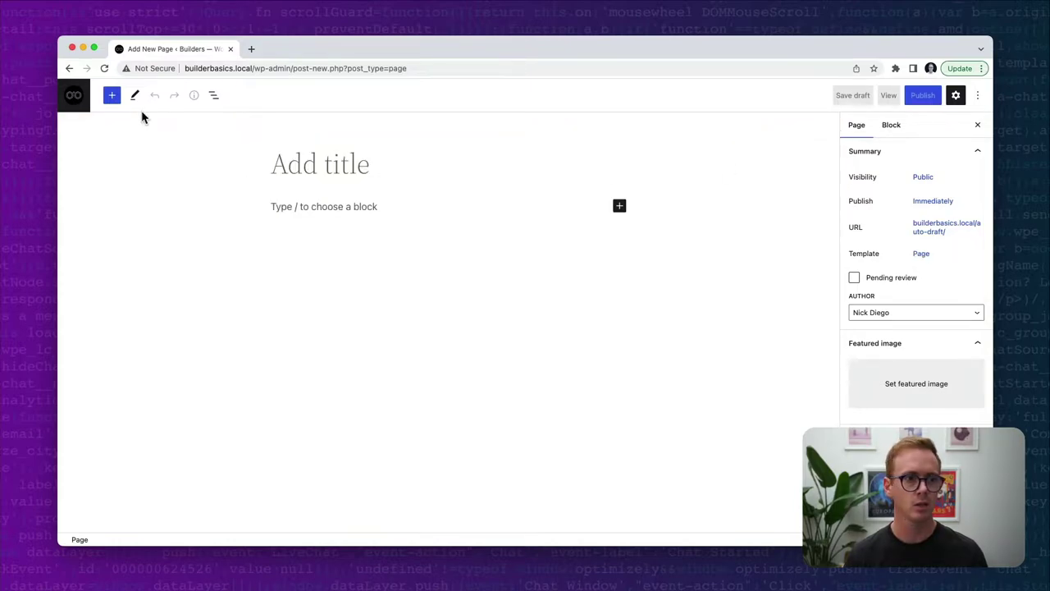
Browse the Featured block patterns in the inserter and in the full pattern explorer
{"action": "left_click", "coordinate": [114, 100]}
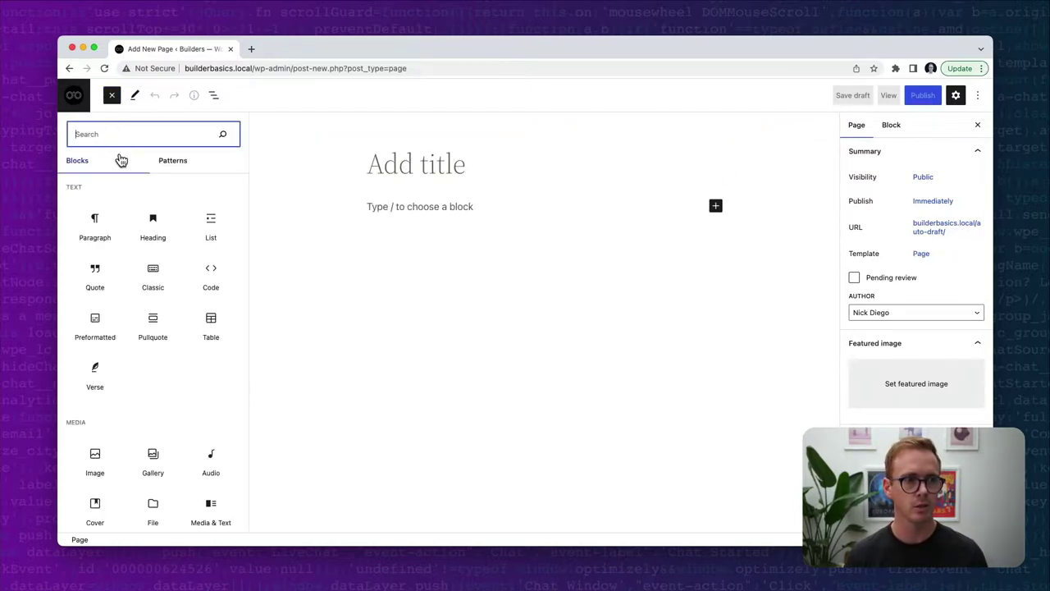
{"action": "left_click", "coordinate": [170, 163]}
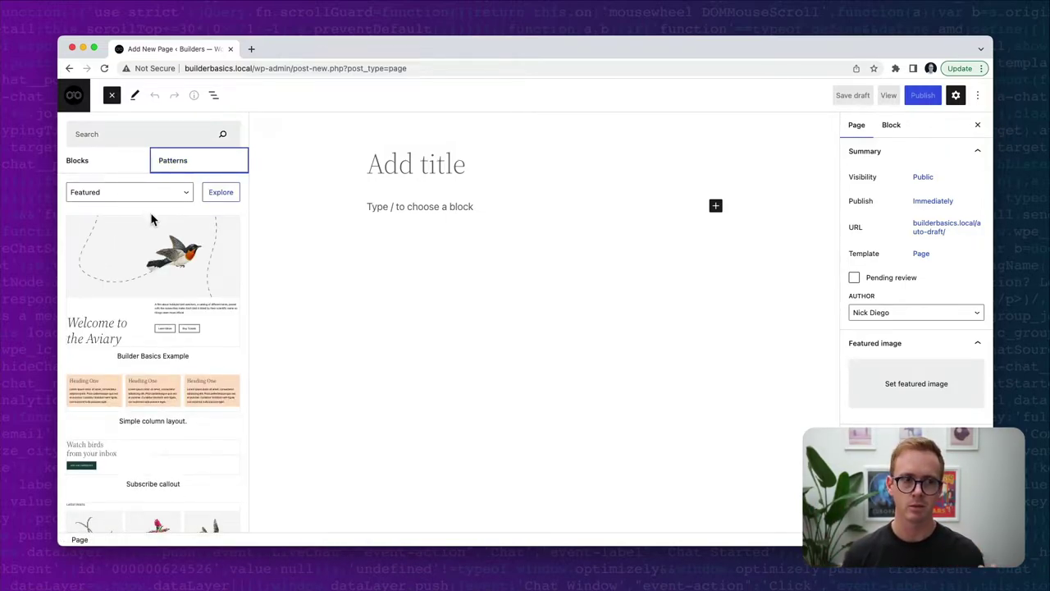
{"action": "left_click", "coordinate": [216, 197]}
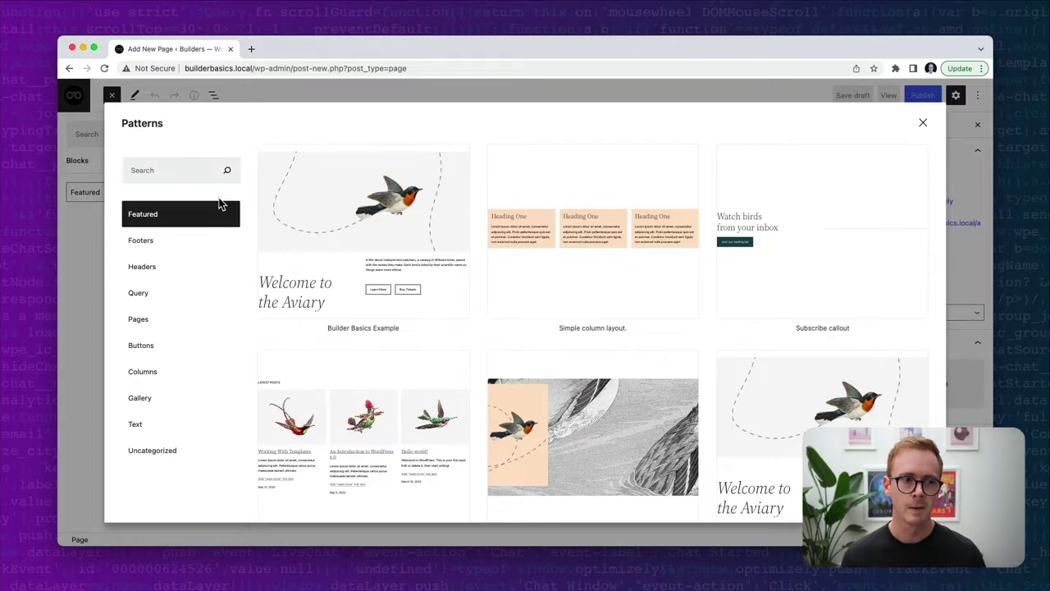
{"action": "left_click", "coordinate": [922, 125]}
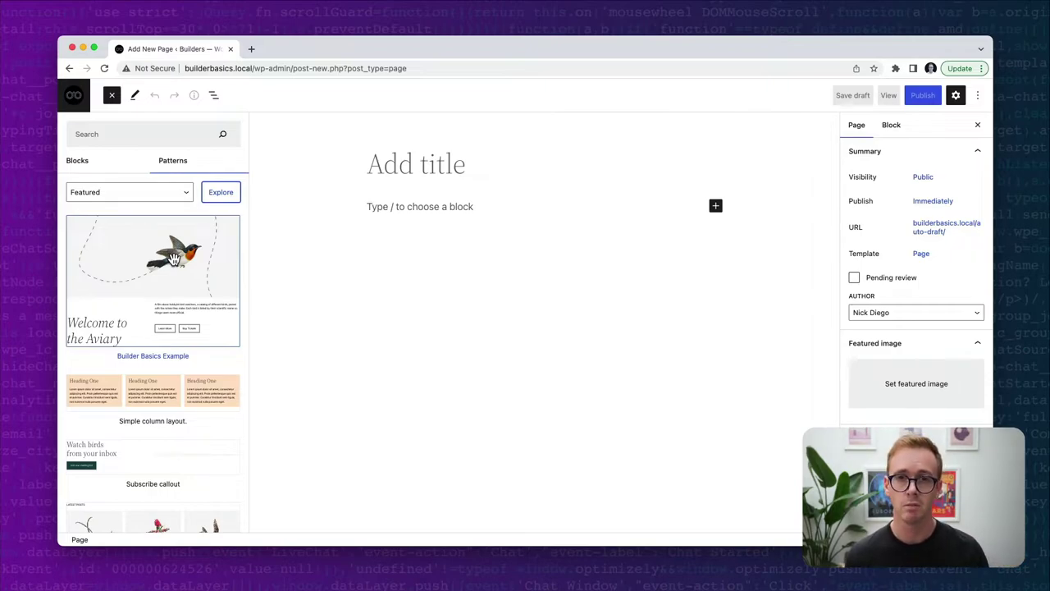
Switch to VS Code and open page-about-large-image-and-buttons.php from the theme's inc/patterns folder
{"action": "key", "text": "ctrl+Right"}
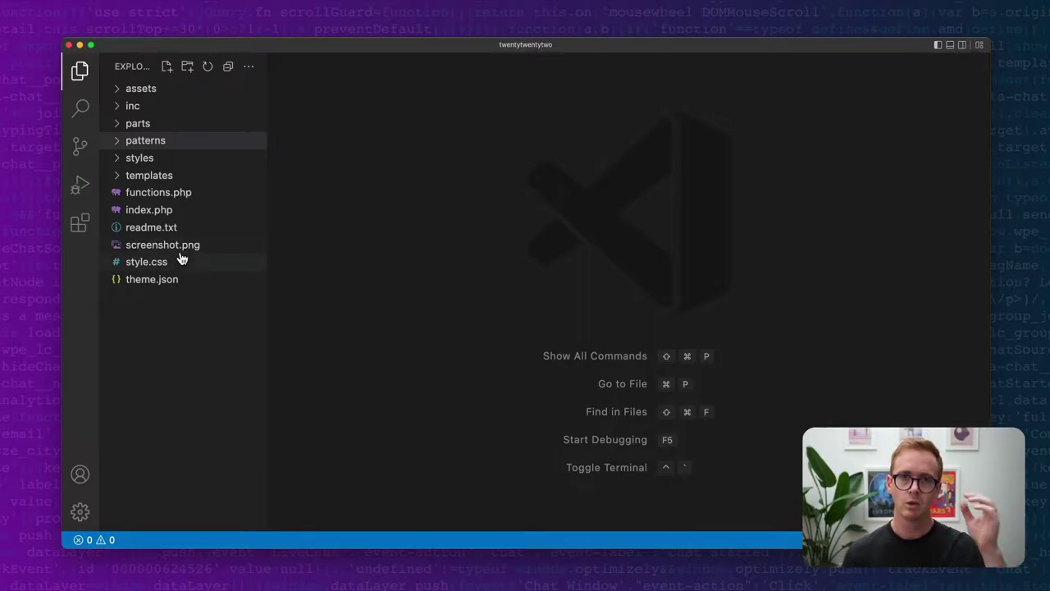
{"action": "left_click", "coordinate": [120, 107]}
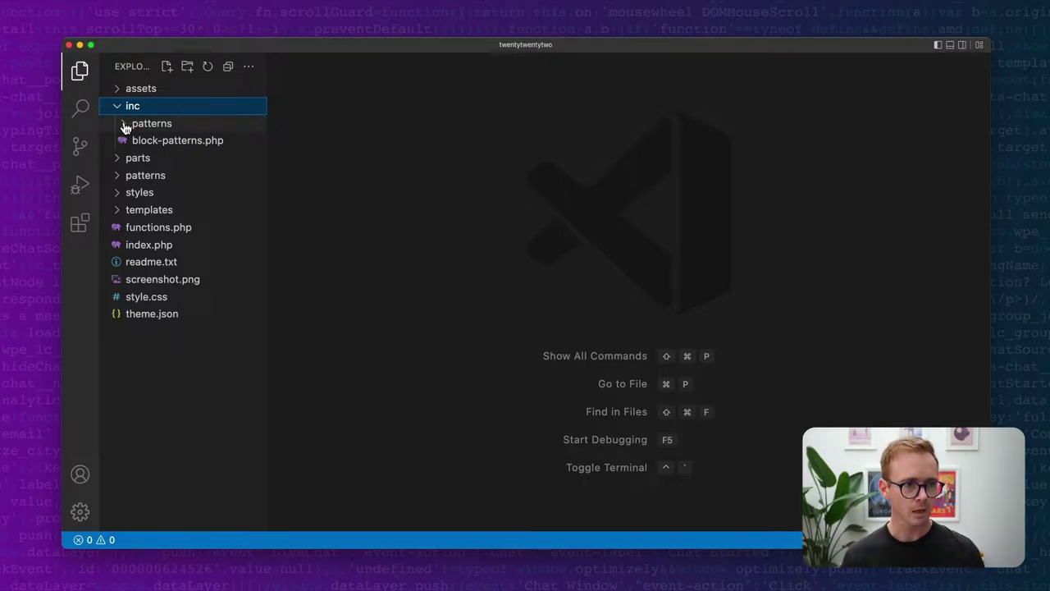
{"action": "left_click", "coordinate": [135, 129]}
{"action": "scroll", "coordinate": [169, 204], "scroll_direction": "down", "scroll_amount": 10}
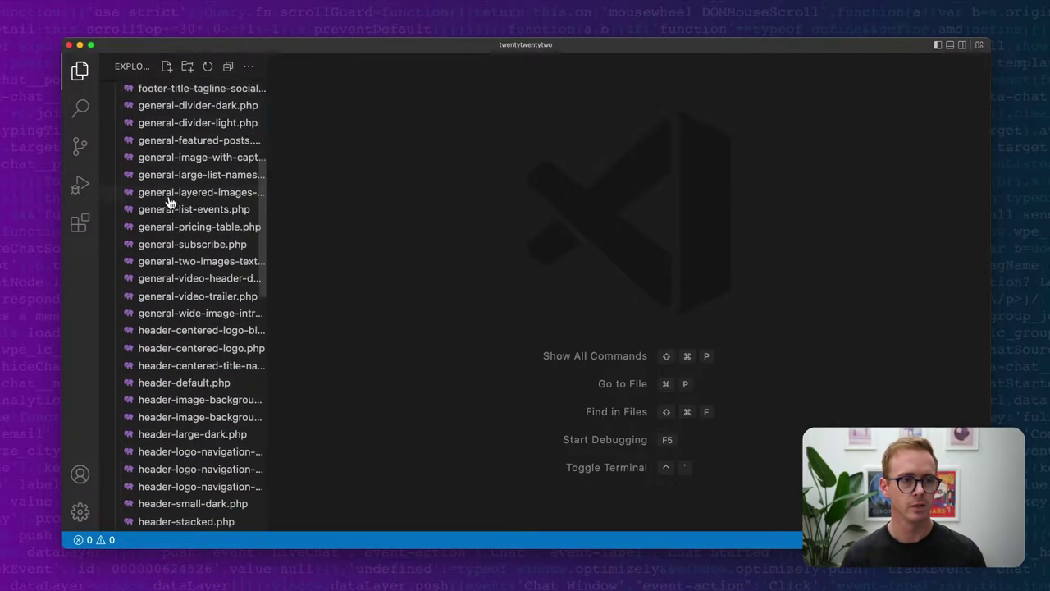
{"action": "scroll", "coordinate": [168, 202], "scroll_direction": "down", "scroll_amount": 7}
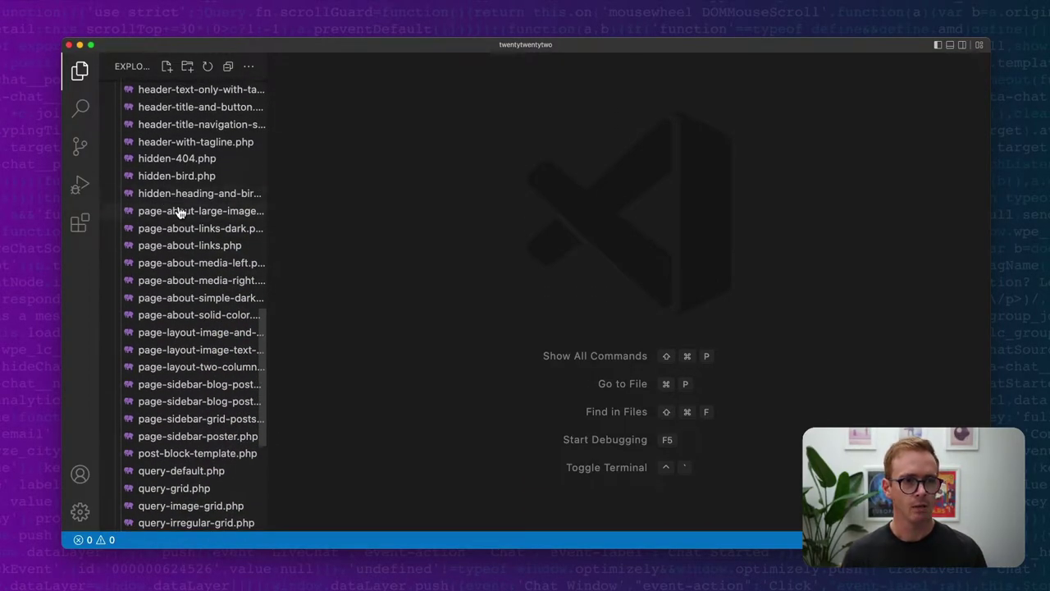
{"action": "scroll", "coordinate": [179, 212], "scroll_direction": "up", "scroll_amount": 1}
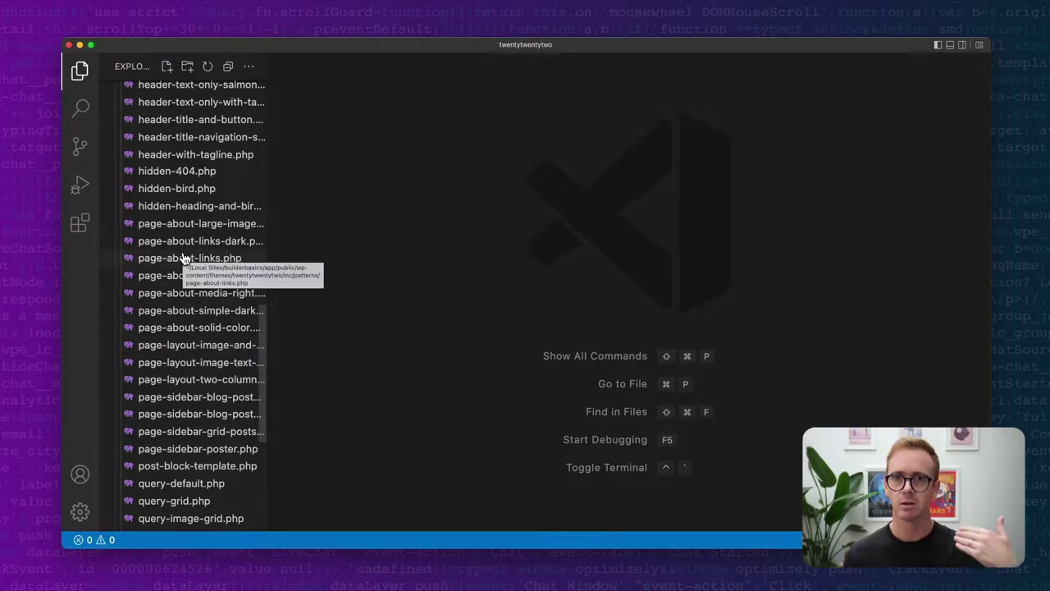
{"action": "left_click", "coordinate": [186, 228]}
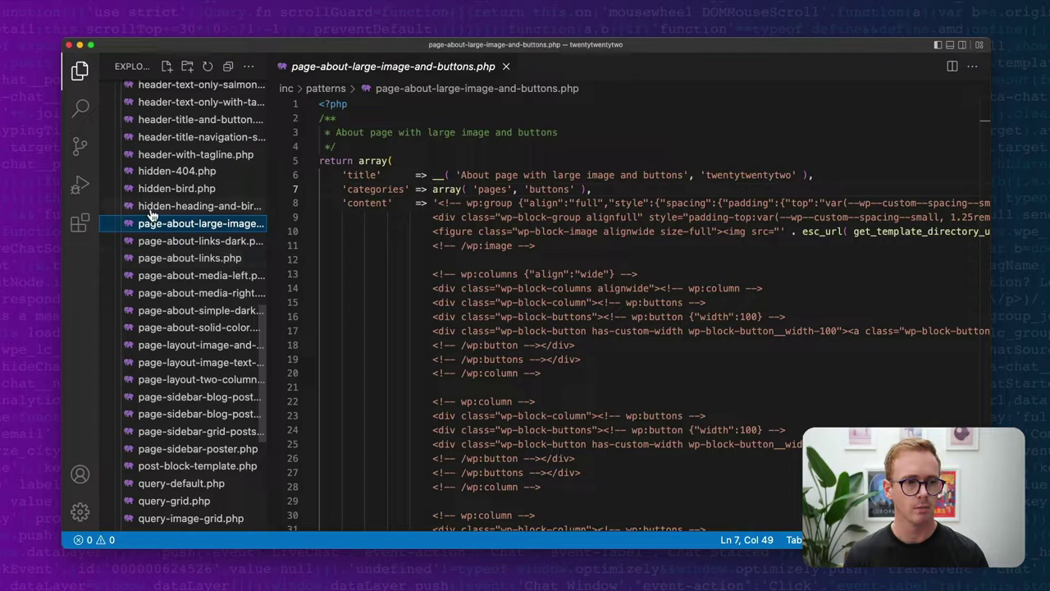
Add a 'blockTypes' => key on a new line below 'categories' in the pattern's array
{"action": "left_click", "coordinate": [610, 189]}
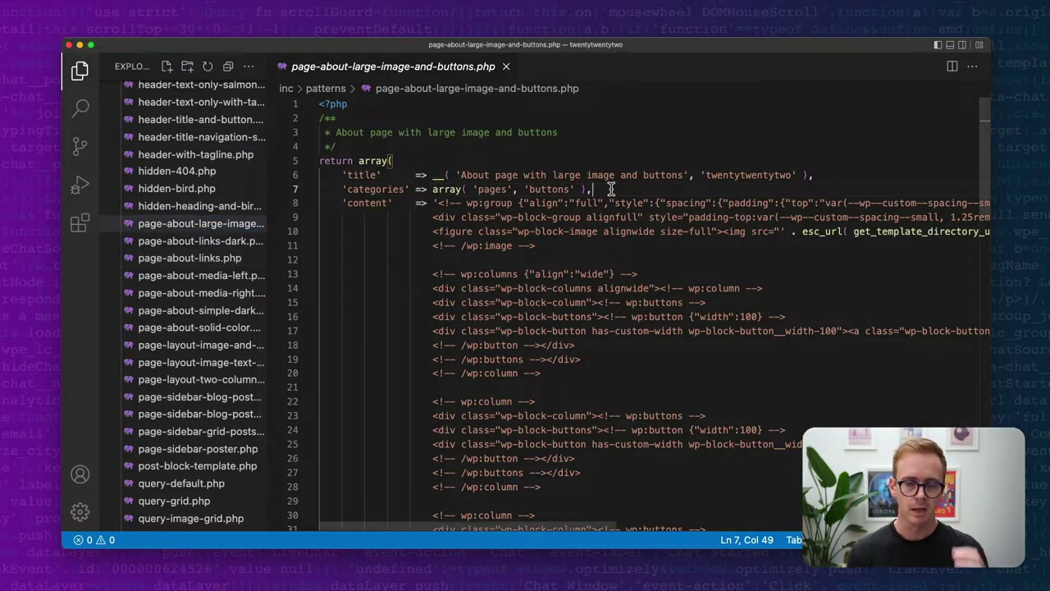
{"action": "key", "text": "Return"}
{"action": "type", "text": "'"}
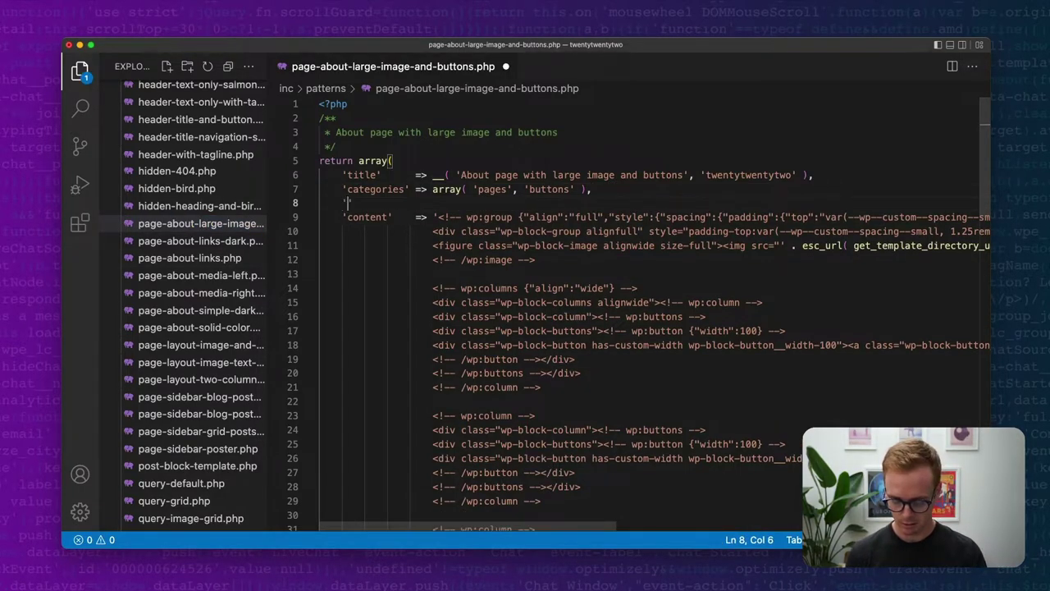
{"action": "type", "text": "b"}
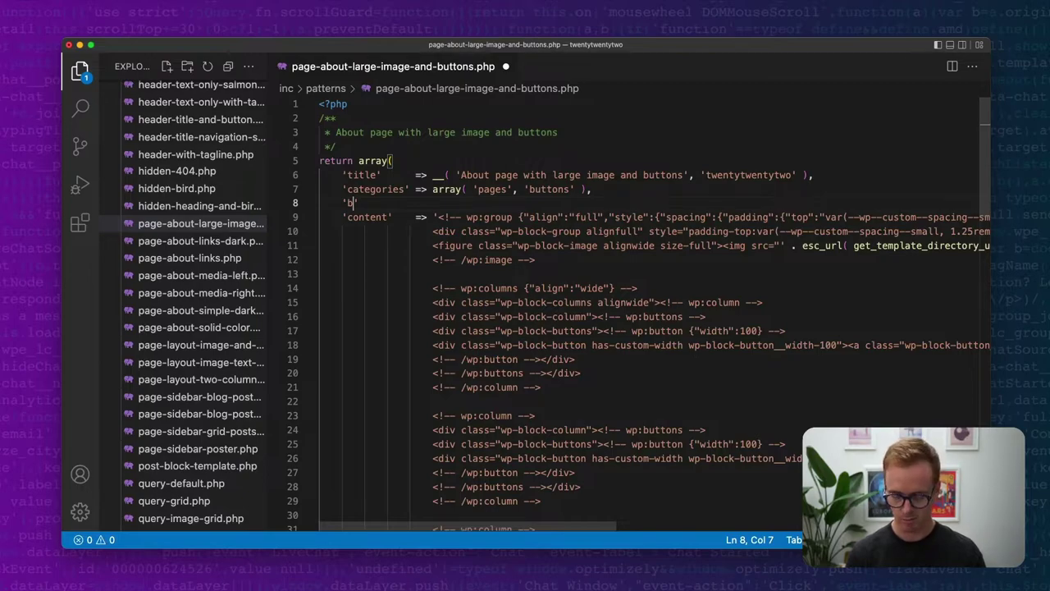
{"action": "type", "text": "lock"}
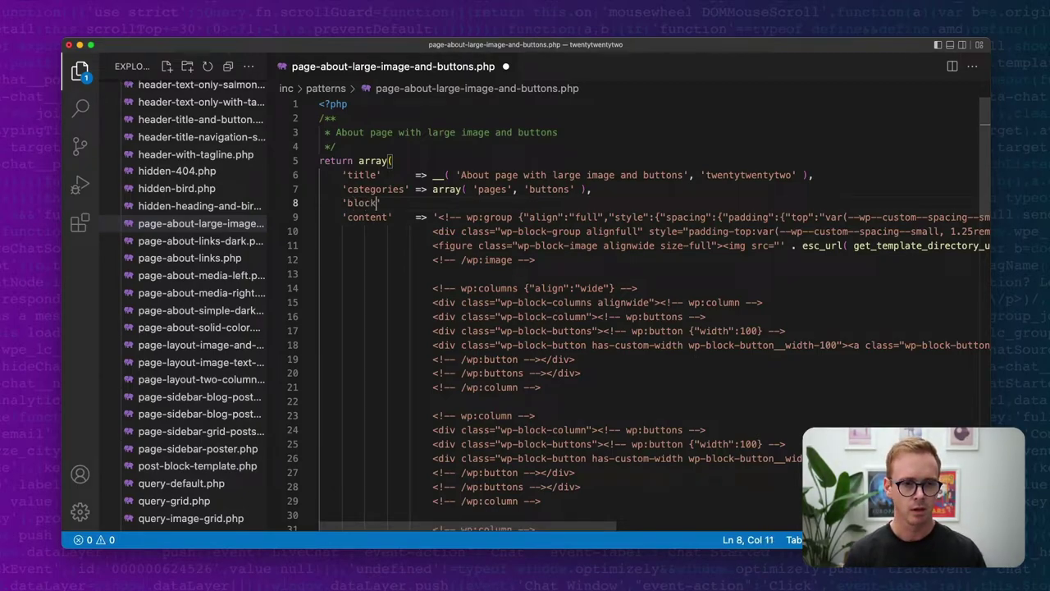
{"action": "type", "text": "Types' =>"}
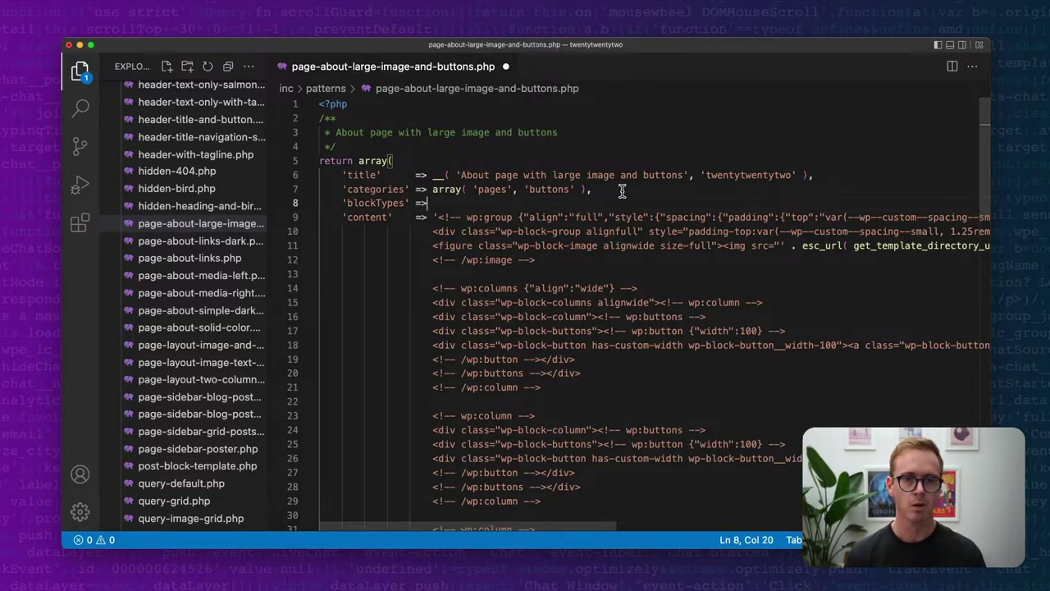
{"action": "left_click_drag", "start_coordinate": [433, 189], "coordinate": [593, 189]}
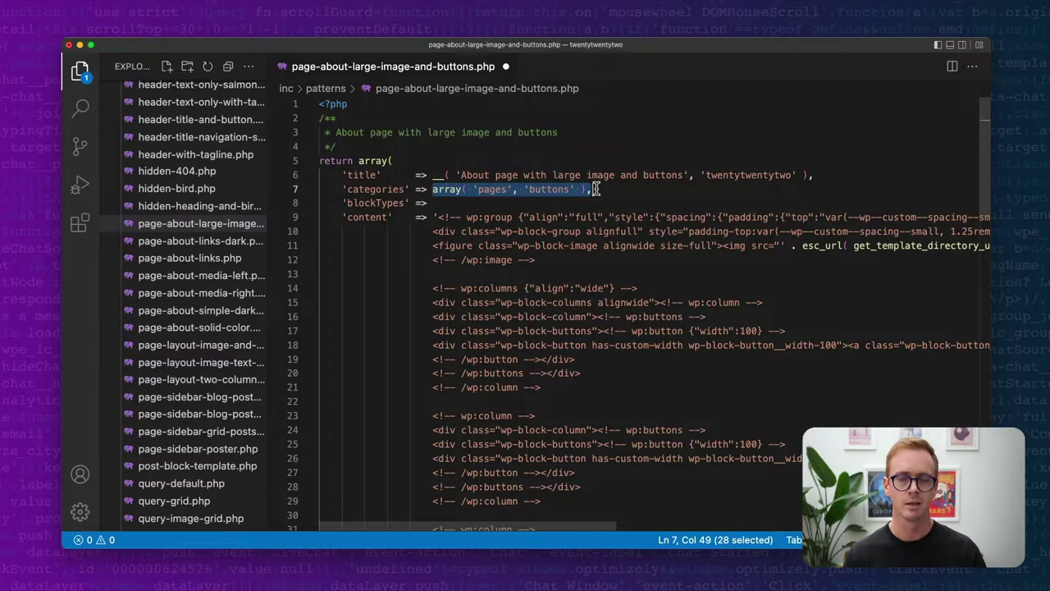
{"action": "double_click", "coordinate": [375, 204]}
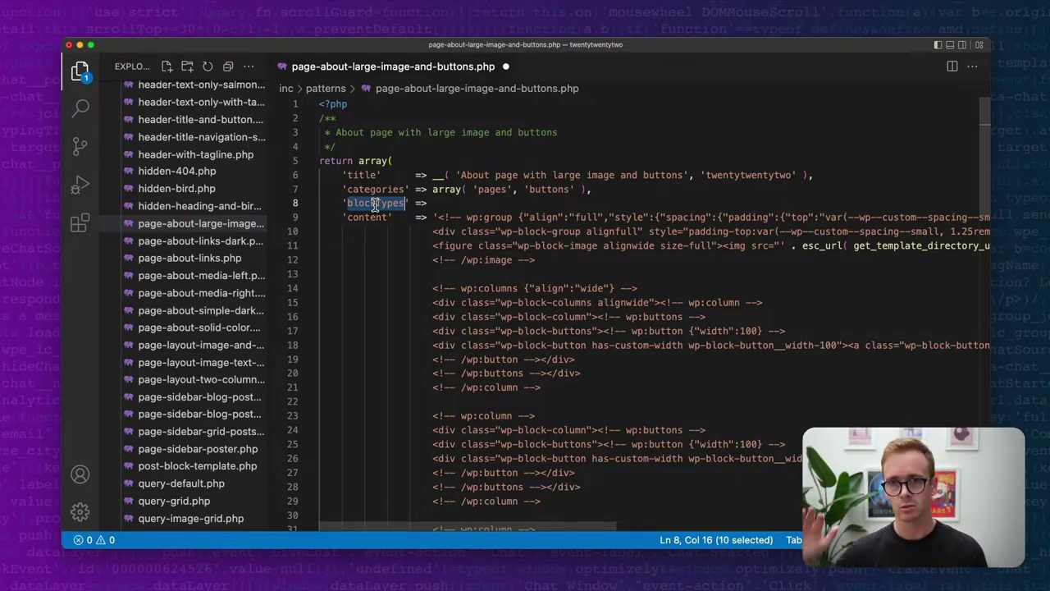
Set the value of 'blockTypes' to array( 'core/post-content' ), with a trailing comma, and save the file
{"action": "left_click", "coordinate": [431, 204]}
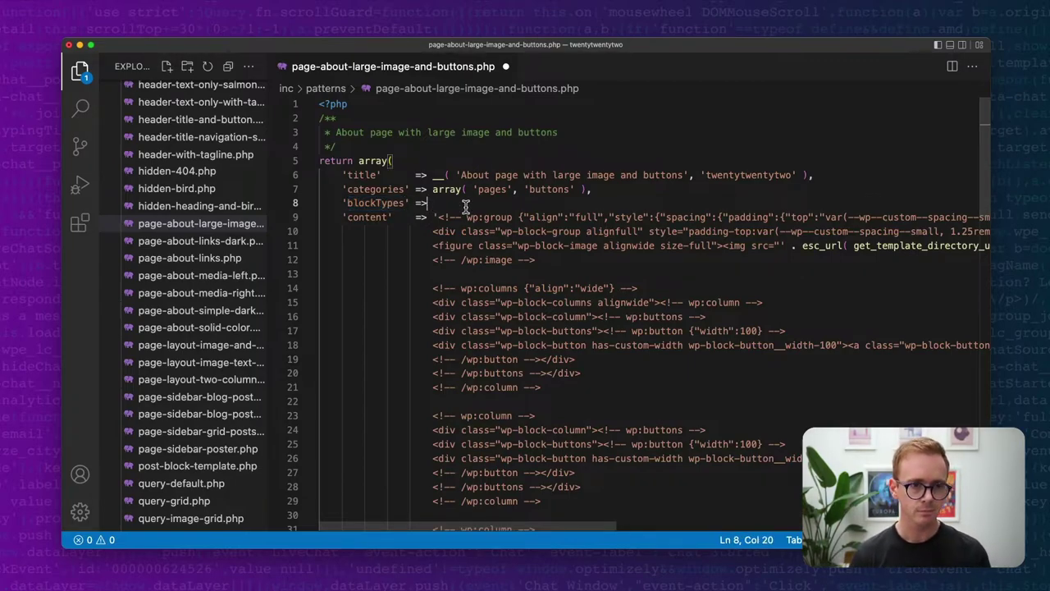
{"action": "type", "text": "array"}
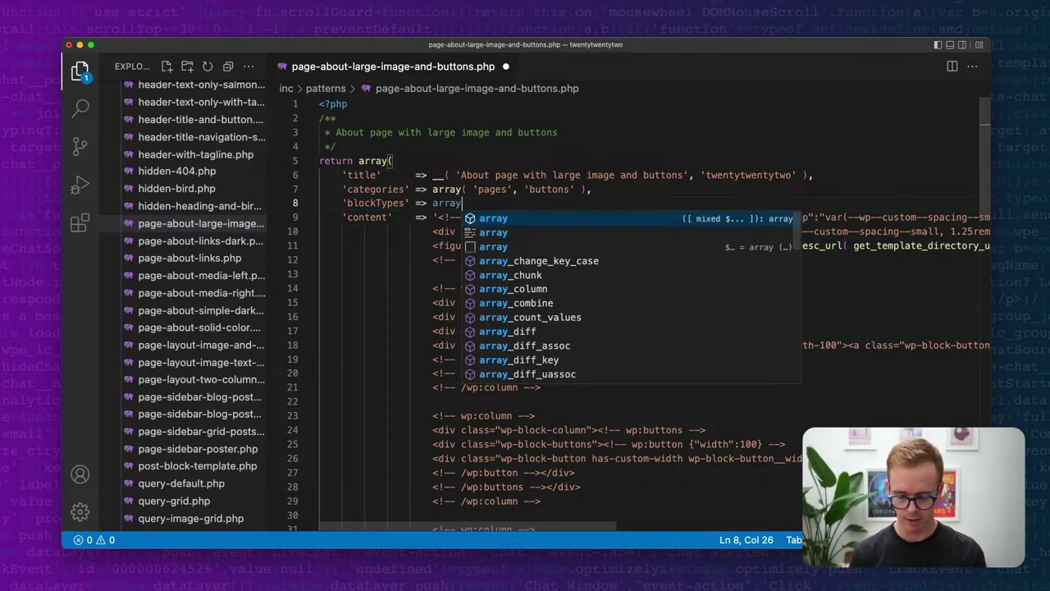
{"action": "type", "text": "( "}
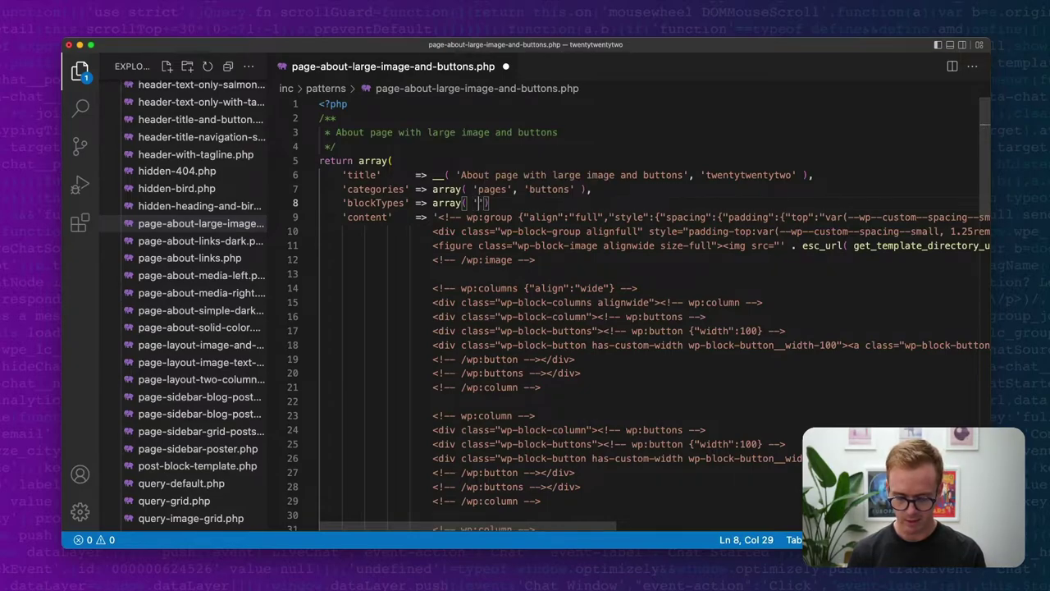
{"action": "type", "text": "'core/"}
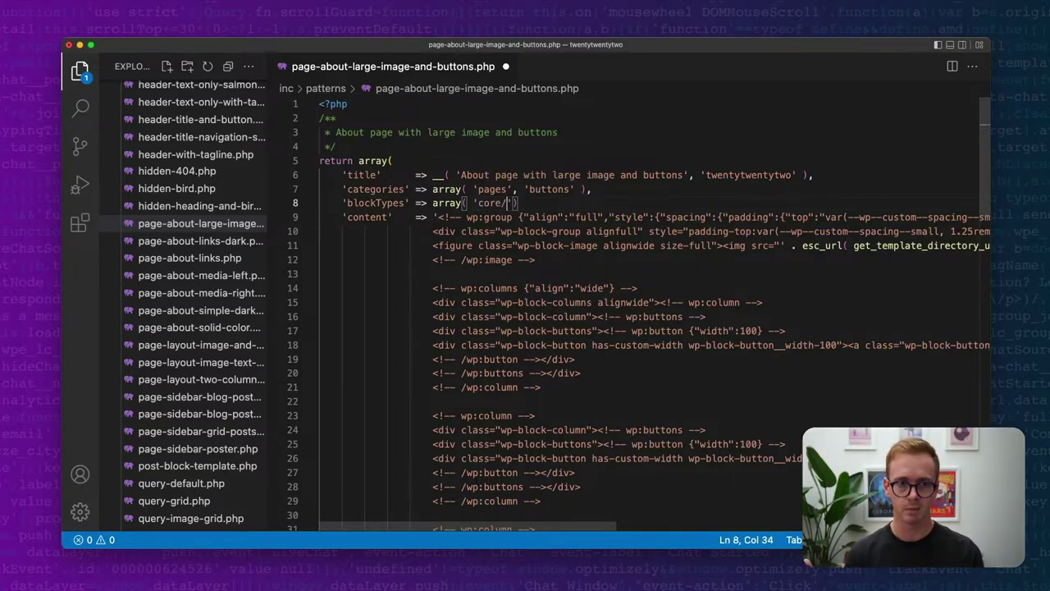
{"action": "type", "text": "post-"}
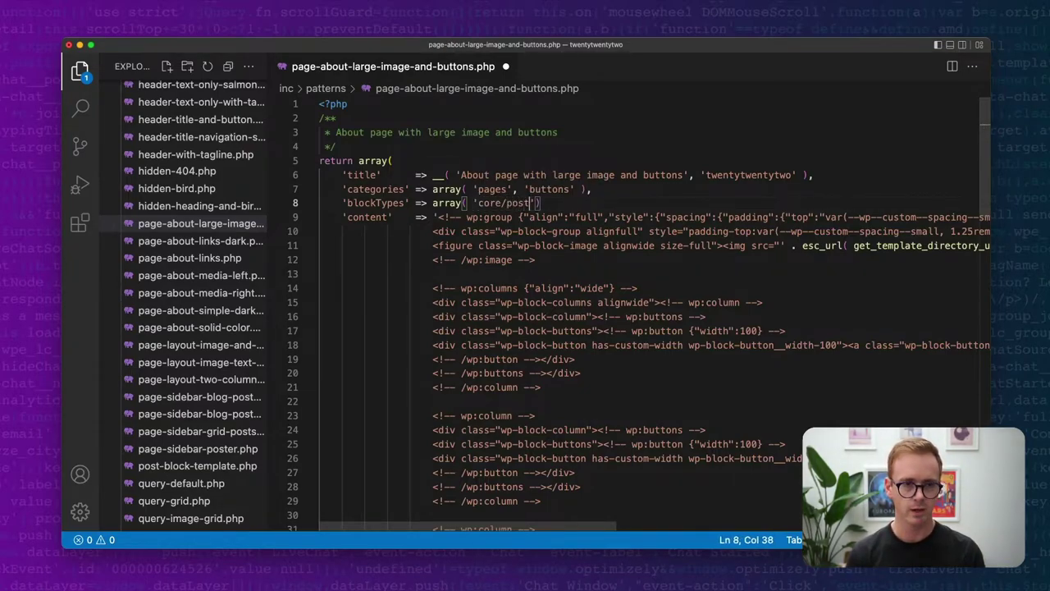
{"action": "type", "text": "content' )"}
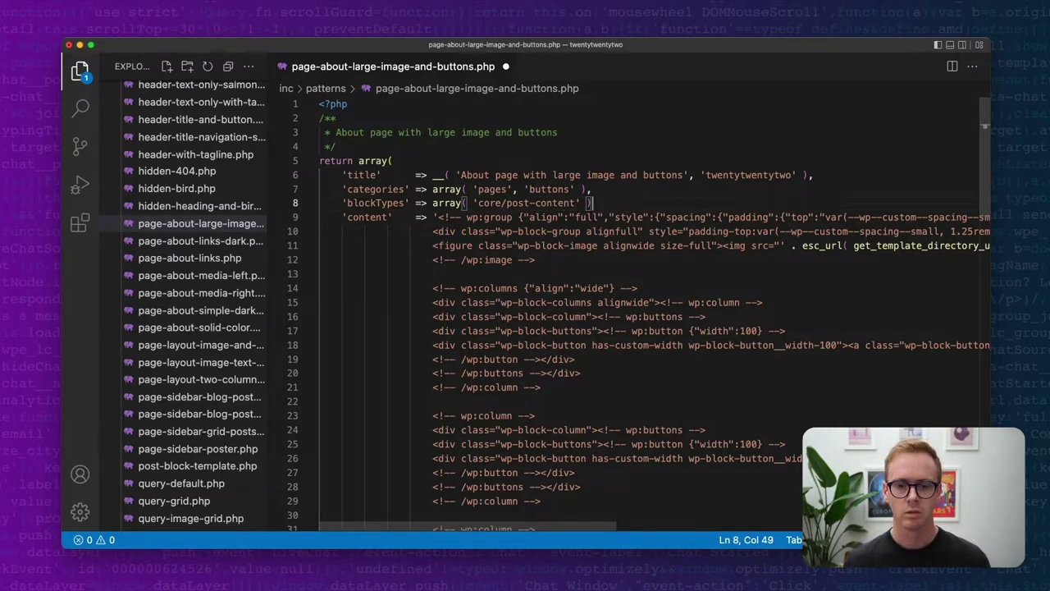
{"action": "type", "text": ","}
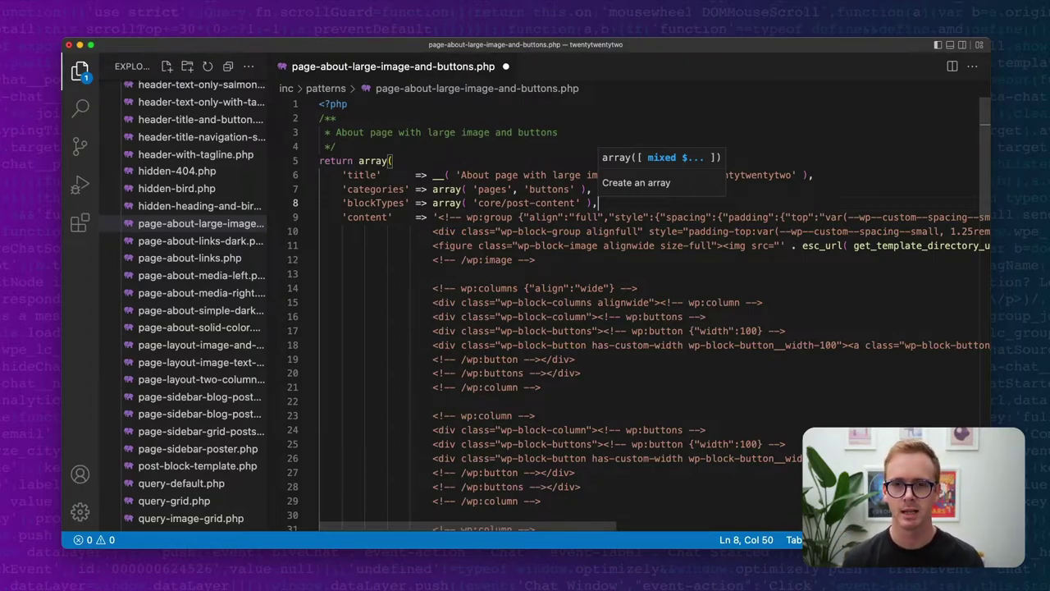
{"action": "key", "text": "super+s"}
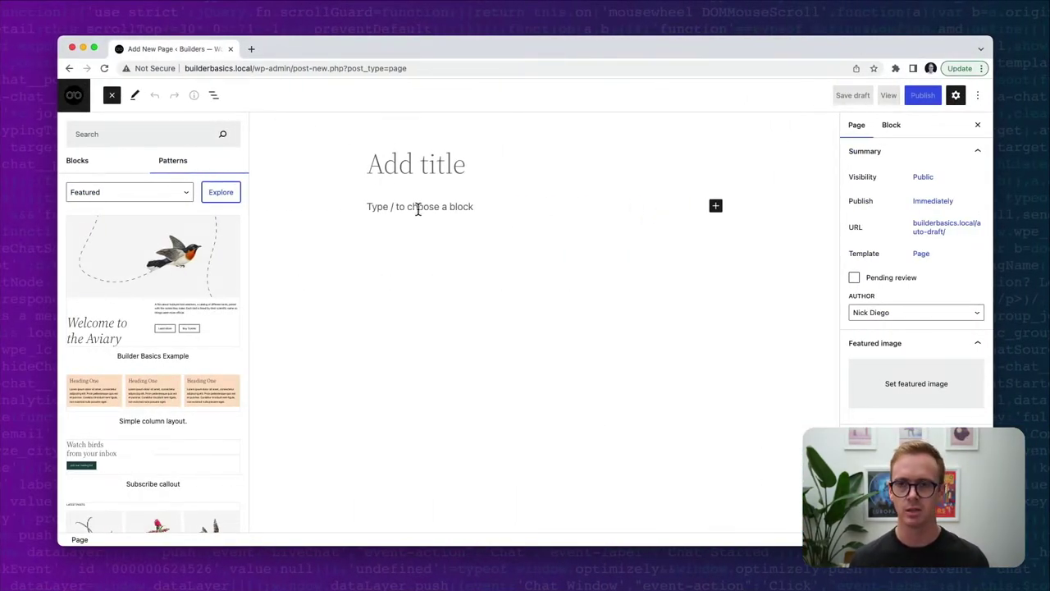
Back in the browser's page editor, look up blocks with /post in the empty paragraph and clear the query
{"action": "left_click", "coordinate": [417, 207]}
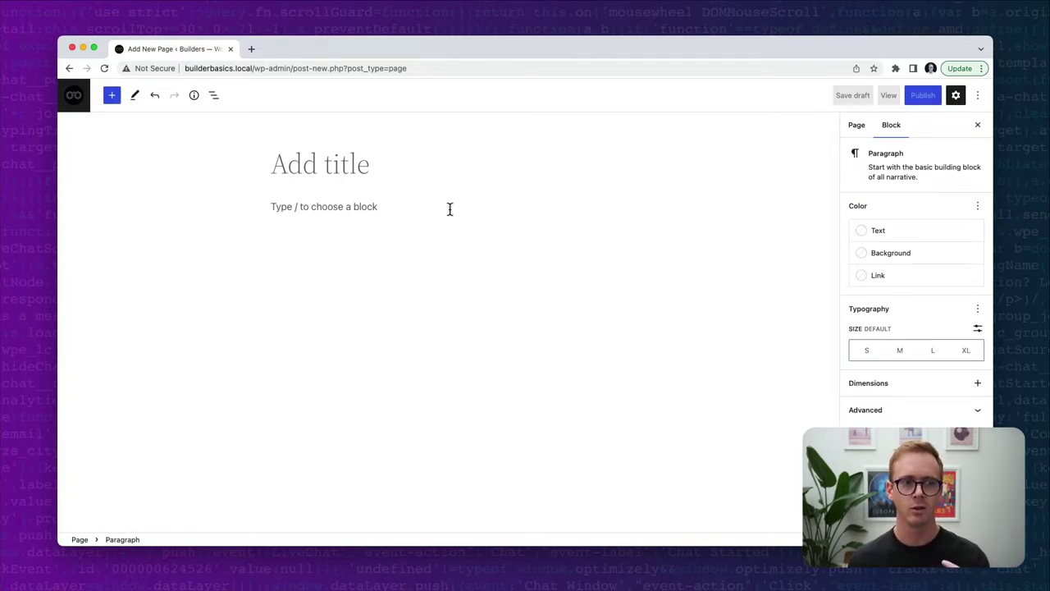
{"action": "type", "text": "/post"}
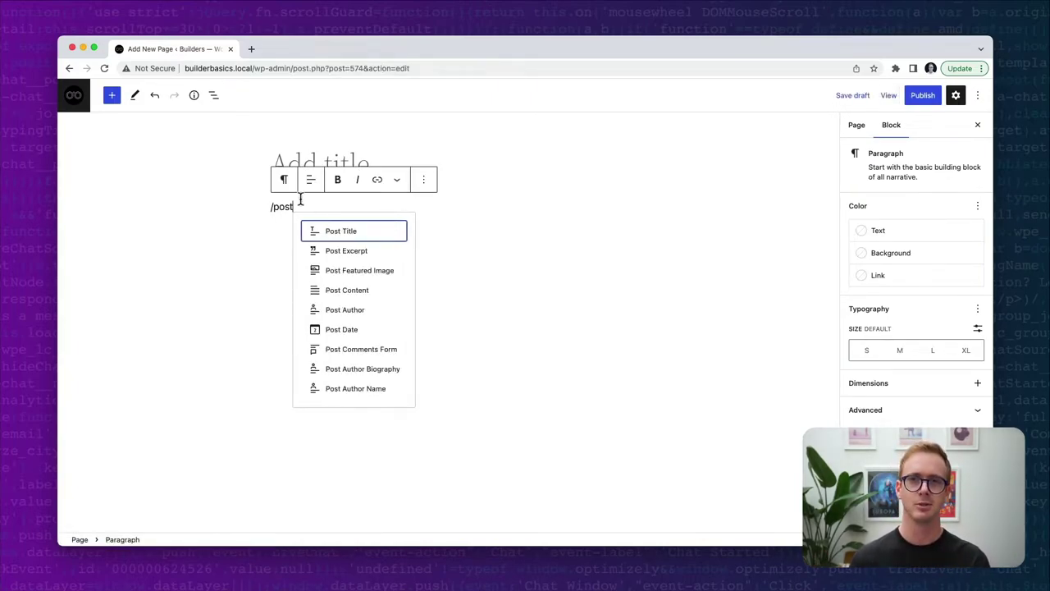
{"action": "left_click_drag", "start_coordinate": [299, 206], "coordinate": [249, 208]}
{"action": "key", "text": "BackSpace"}
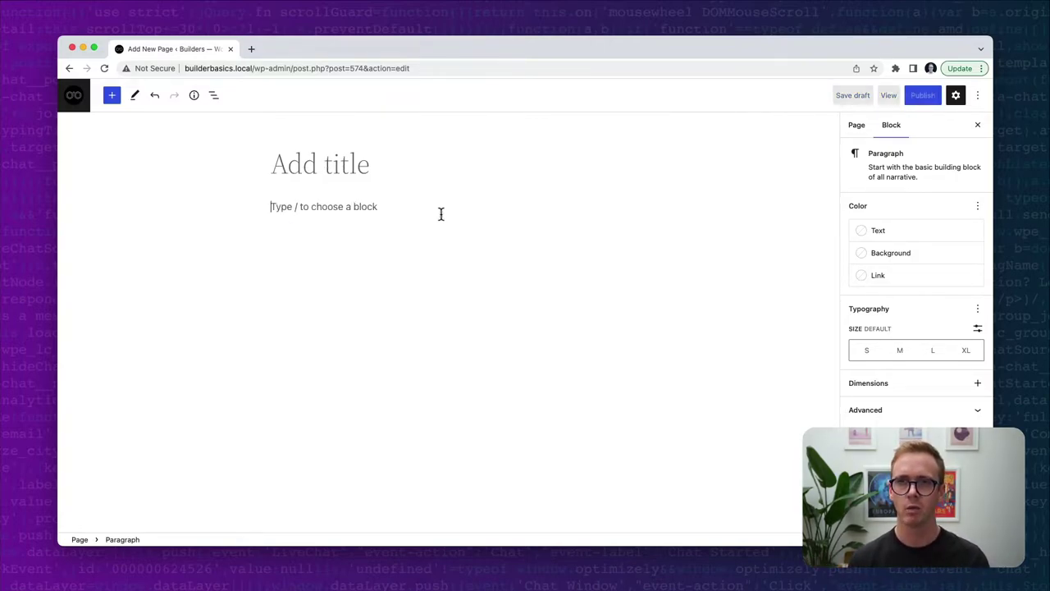
Open the admin list of pages in a new browser tab, keeping the page editor open
{"action": "right_click", "coordinate": [70, 102]}
{"action": "left_click", "coordinate": [96, 104]}
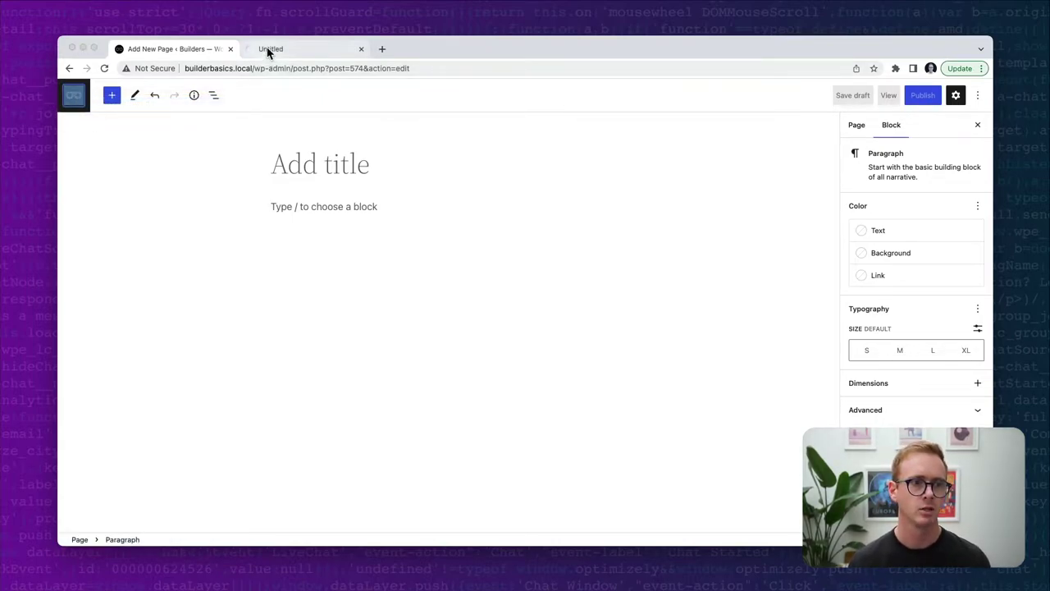
{"action": "left_click", "coordinate": [268, 51]}
{"action": "left_click", "coordinate": [547, 231]}
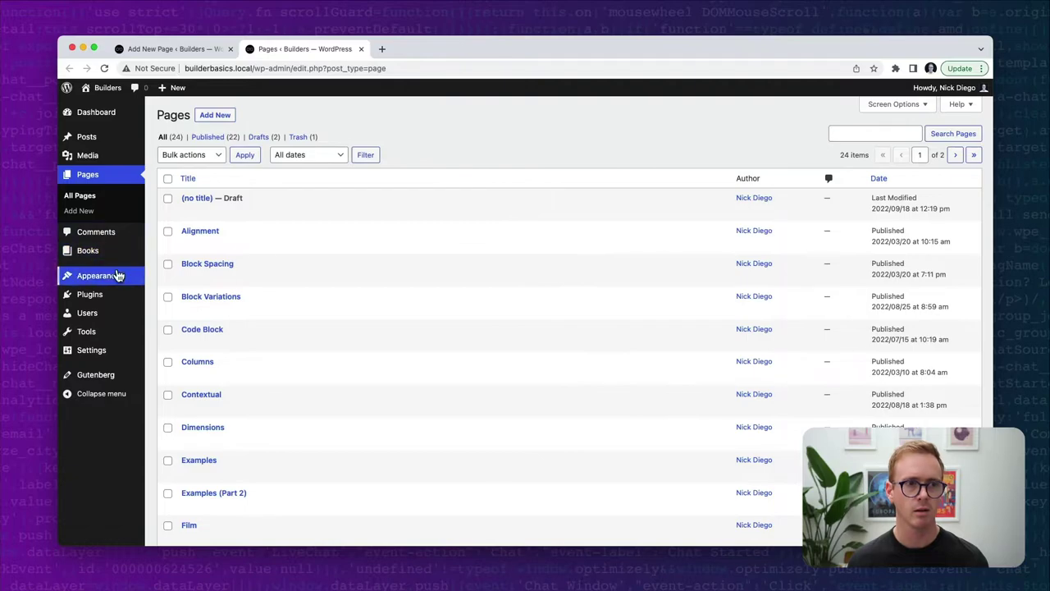
Open the site editor in the second browser tab and load the Single template from the list of templates
{"action": "mouse_move", "coordinate": [118, 275]}
{"action": "left_click", "coordinate": [159, 293]}
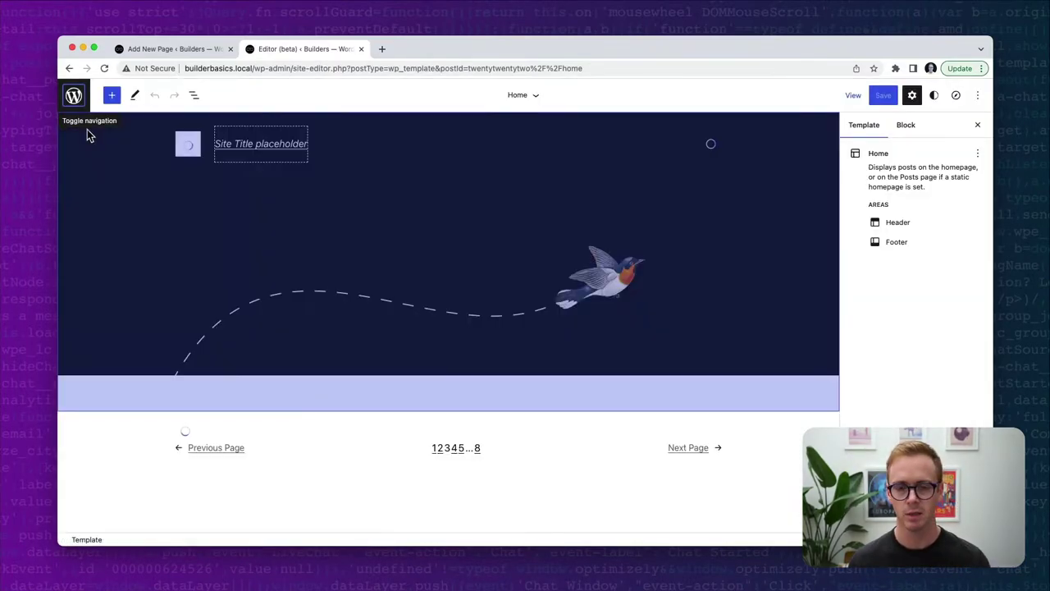
{"action": "left_click", "coordinate": [74, 95]}
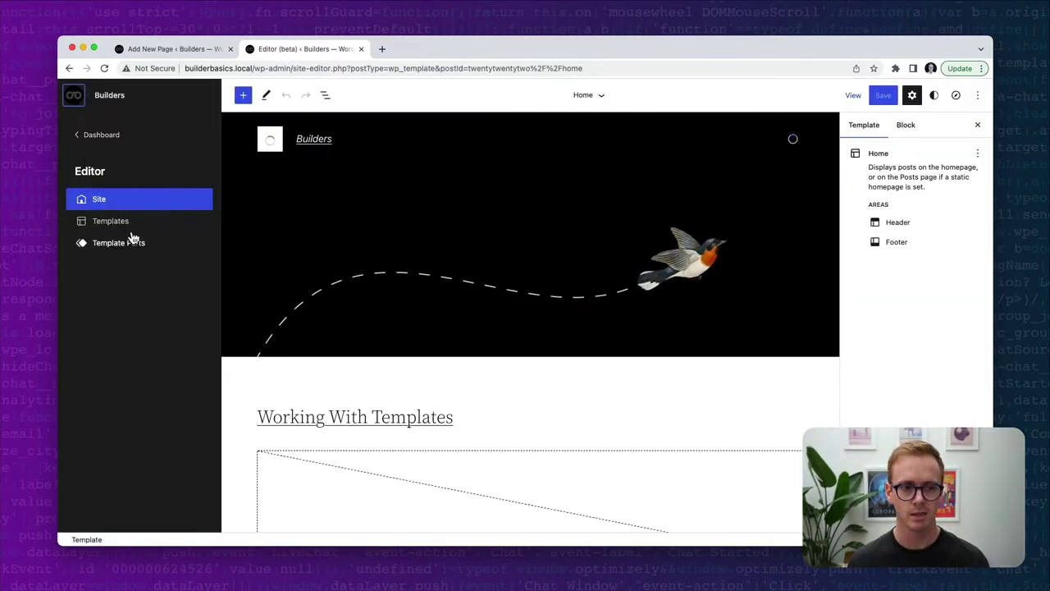
{"action": "left_click", "coordinate": [124, 222]}
{"action": "left_click", "coordinate": [373, 464]}
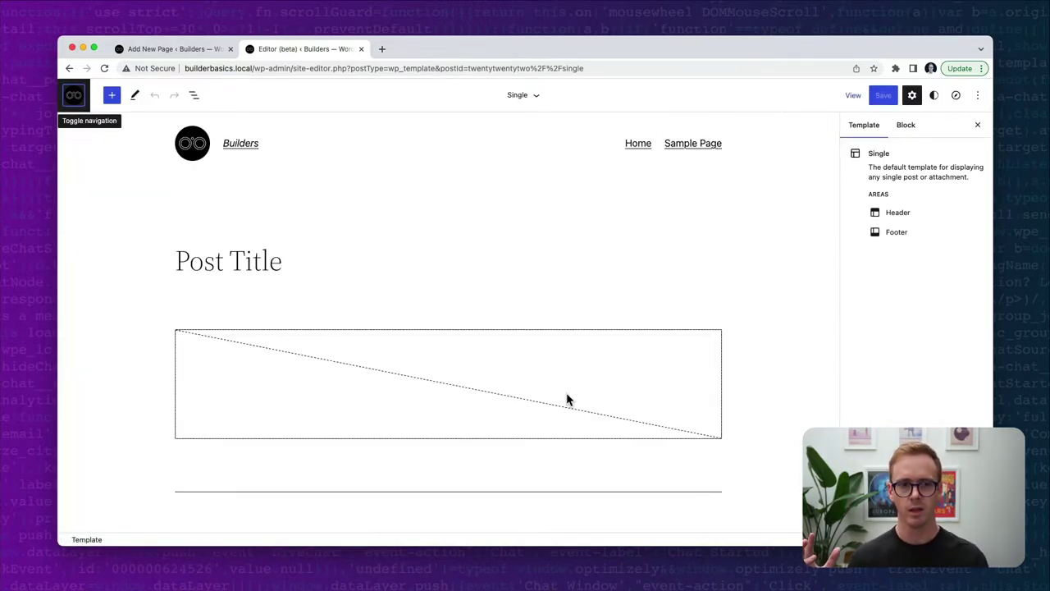
Select the Post Content block in the Single template and show where it sits in the block list
{"action": "scroll", "coordinate": [576, 393], "scroll_direction": "down", "scroll_amount": 5}
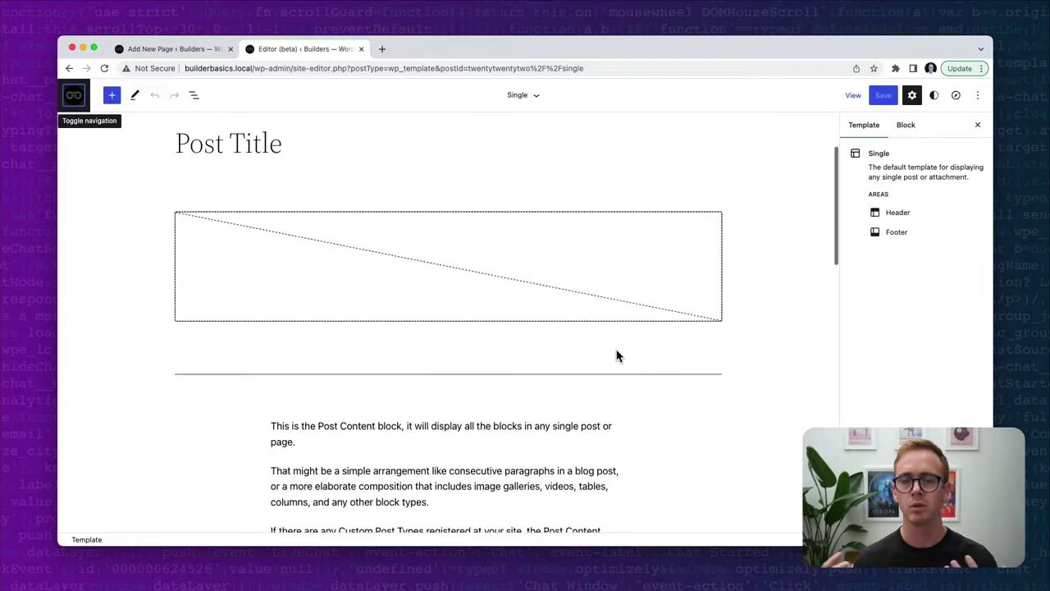
{"action": "left_click", "coordinate": [483, 374]}
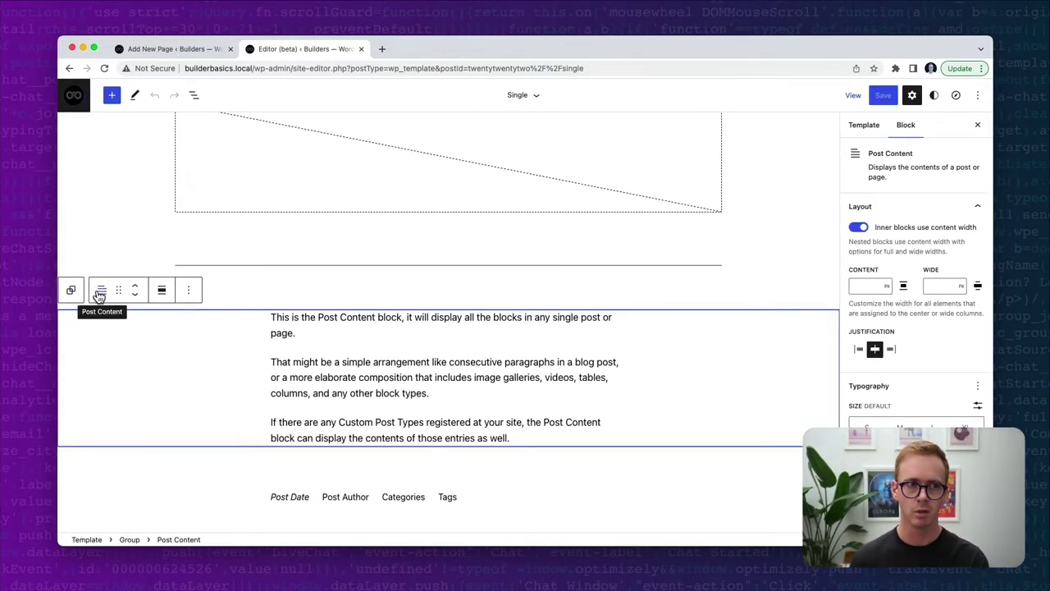
{"action": "left_click", "coordinate": [195, 95]}
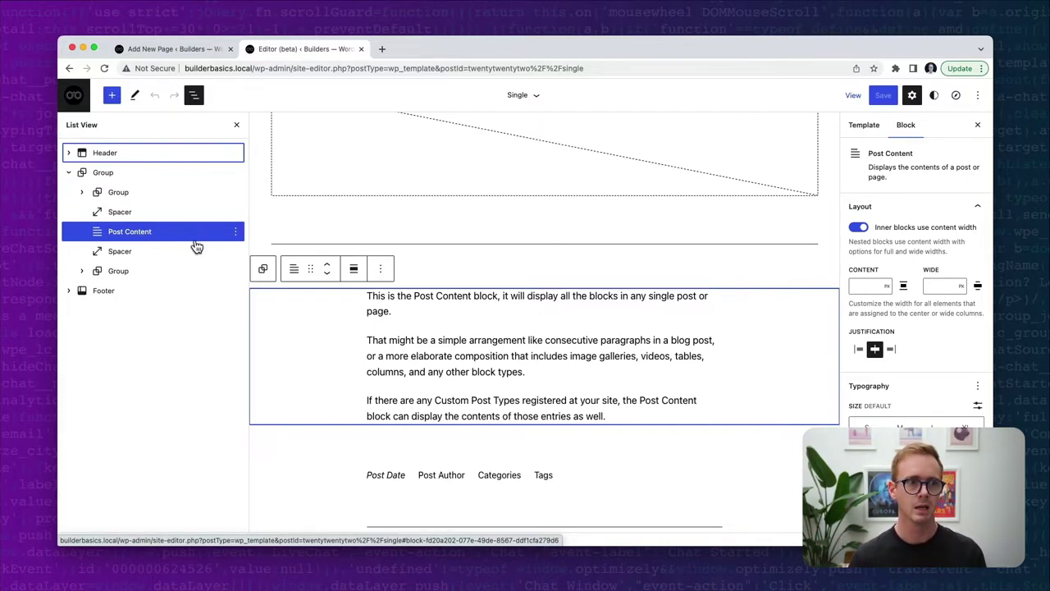
Return to the page editor, start a new page and insert the 'About page with large image and buttons' pattern
{"action": "left_click", "coordinate": [161, 52]}
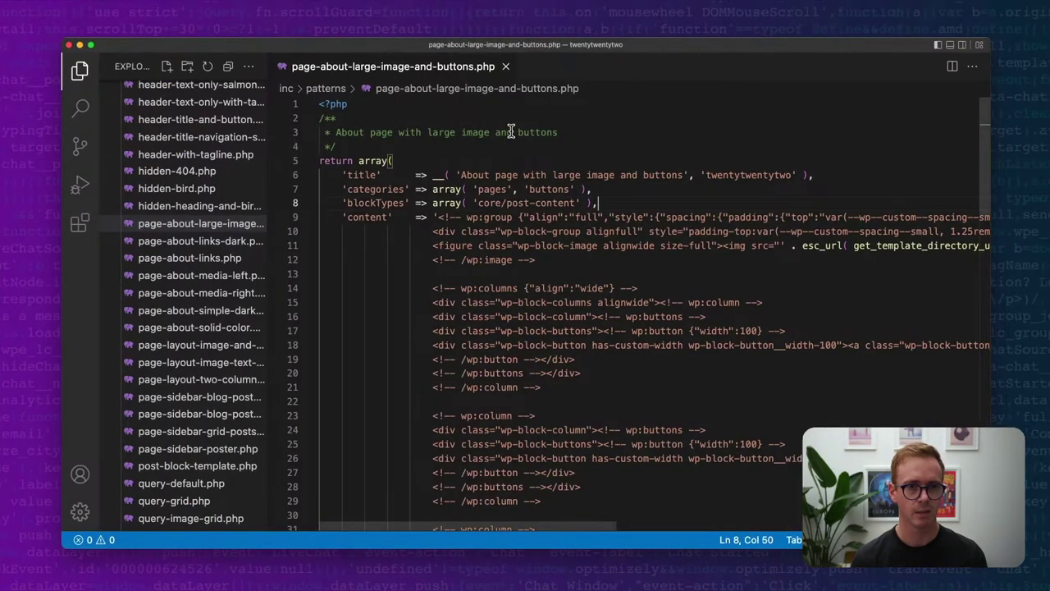
{"action": "key", "text": "ctrl+Left"}
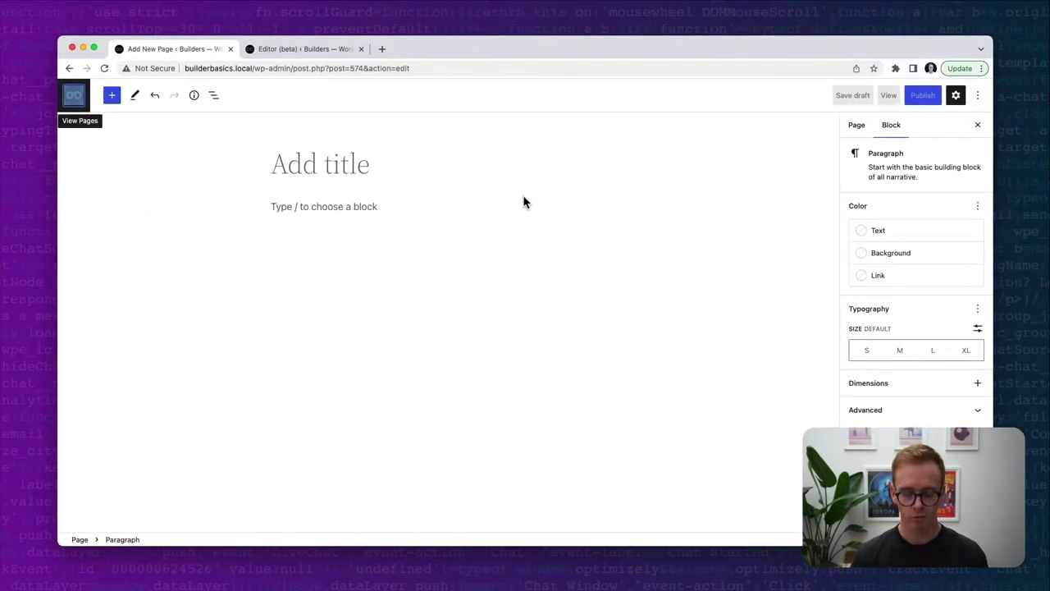
{"action": "left_click", "coordinate": [542, 233]}
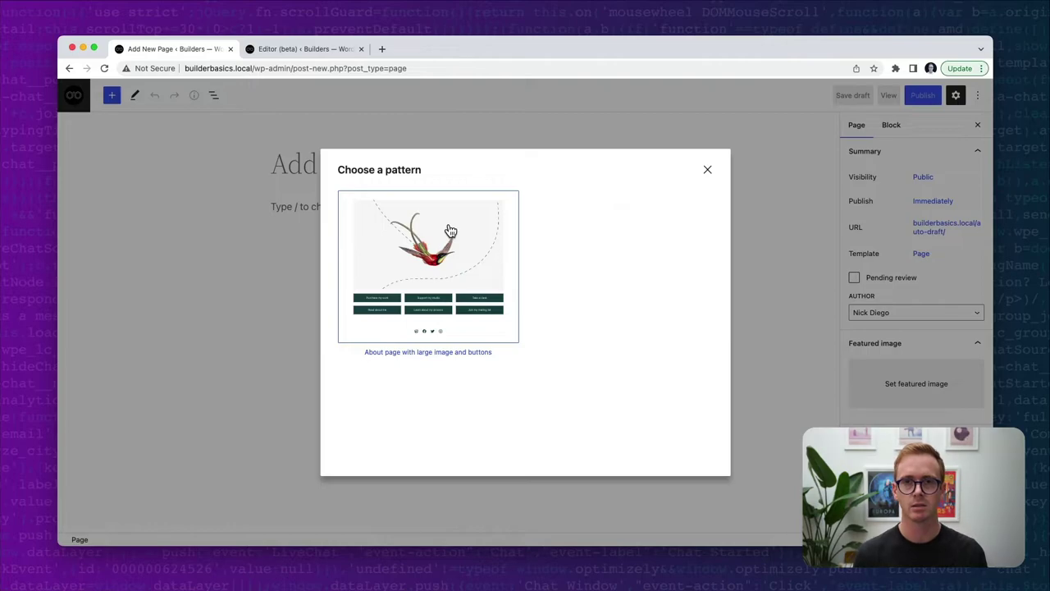
{"action": "left_click", "coordinate": [444, 274]}
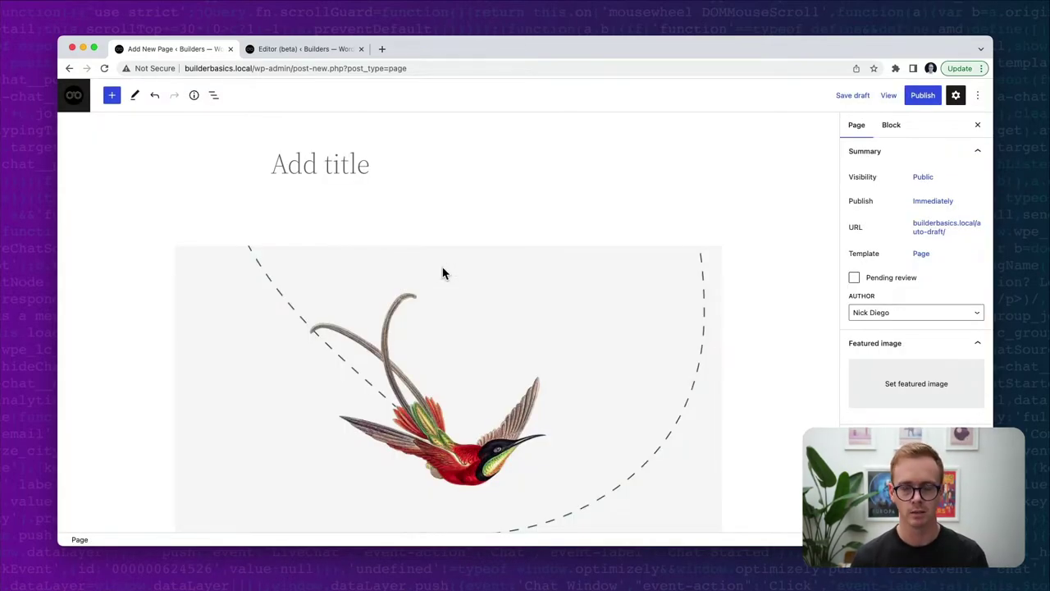
In the code editor, copy the 'blockTypes' line from page-about-large-image-and-buttons.php and paste it below 'categories' in page-about-links-dark.php
{"action": "key", "text": "ctrl+Right"}
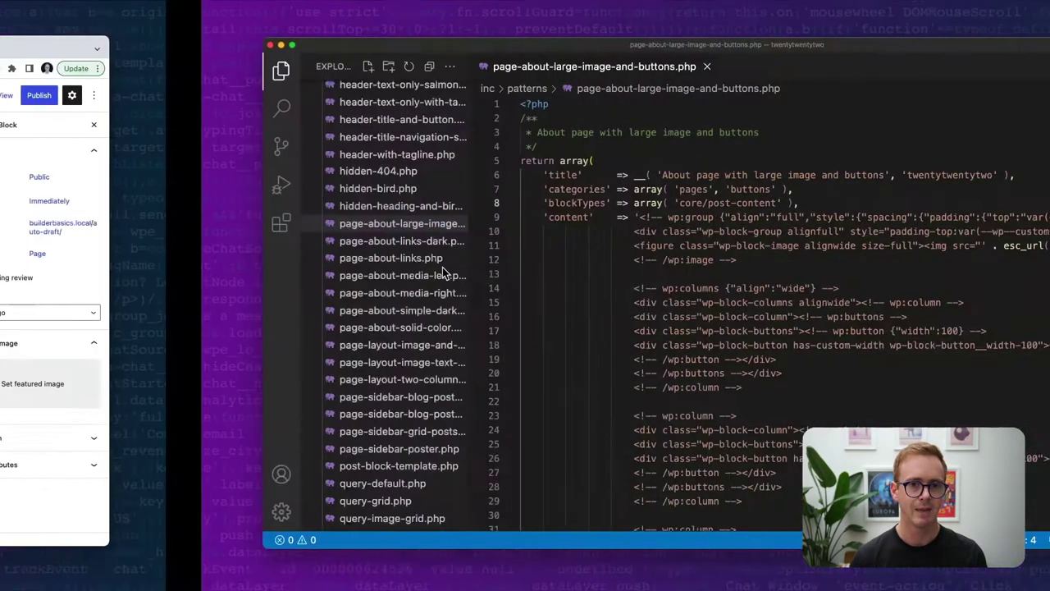
{"action": "left_click_drag", "start_coordinate": [610, 203], "coordinate": [304, 205]}
{"action": "key", "text": "ctrl+c"}
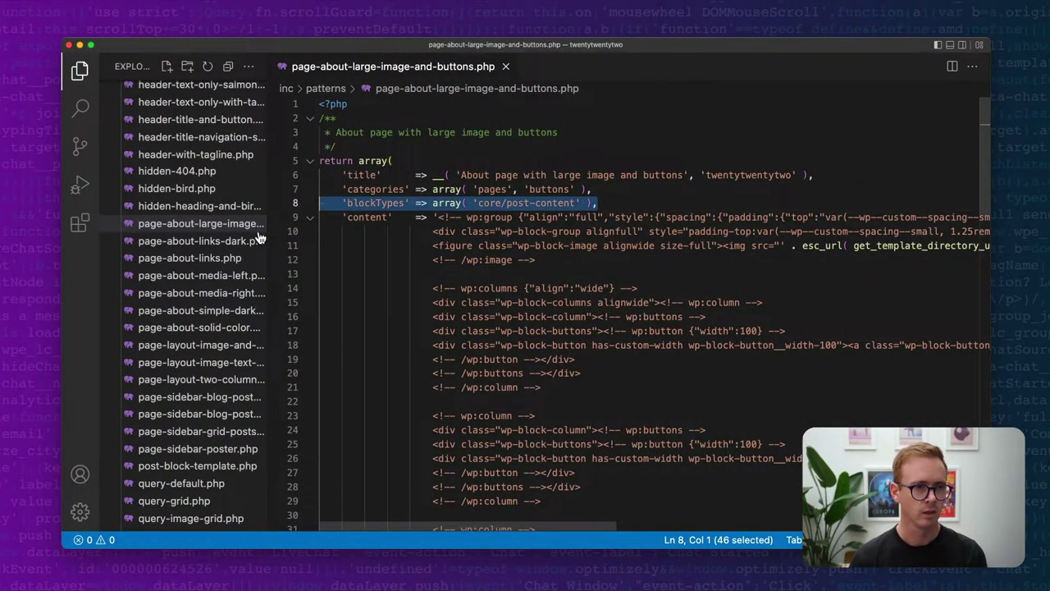
{"action": "left_click", "coordinate": [261, 240]}
{"action": "key", "text": "Return"}
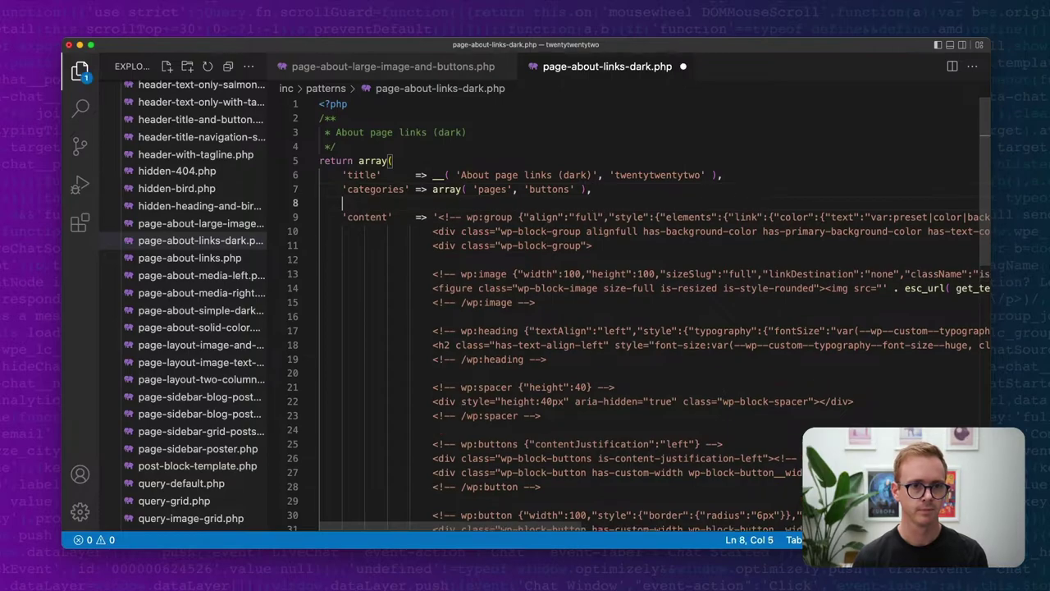
{"action": "key", "text": "shift+Home"}
{"action": "key", "text": "ctrl+v"}
Paste the same 'blockTypes' line below 'categories' in page-about-links.php, and save both edited pattern files
{"action": "left_click", "coordinate": [246, 259]}
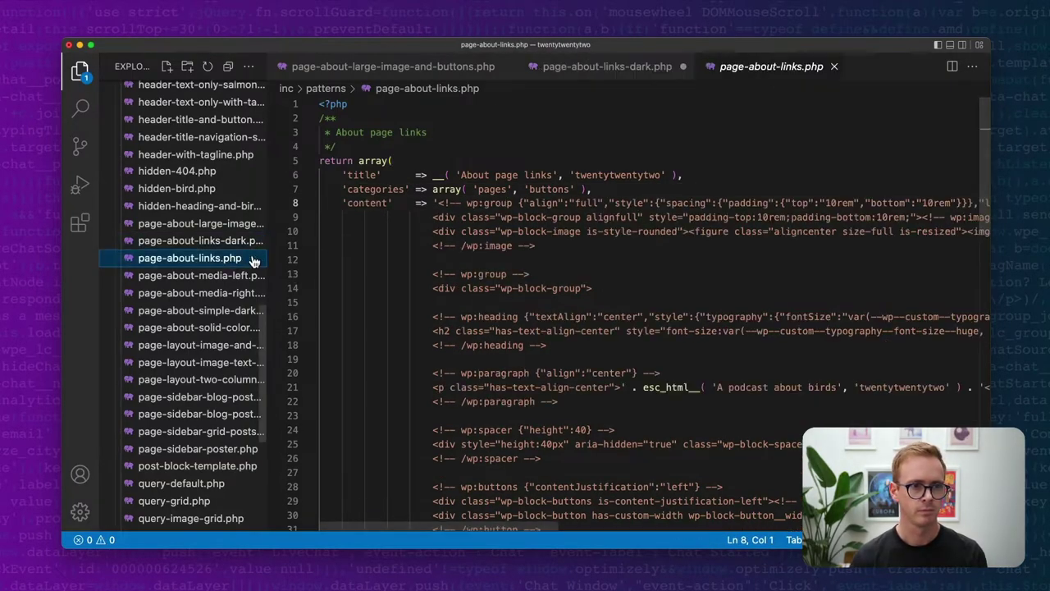
{"action": "left_click", "coordinate": [604, 190]}
{"action": "key", "text": "Return"}
{"action": "key", "text": "shift+Home"}
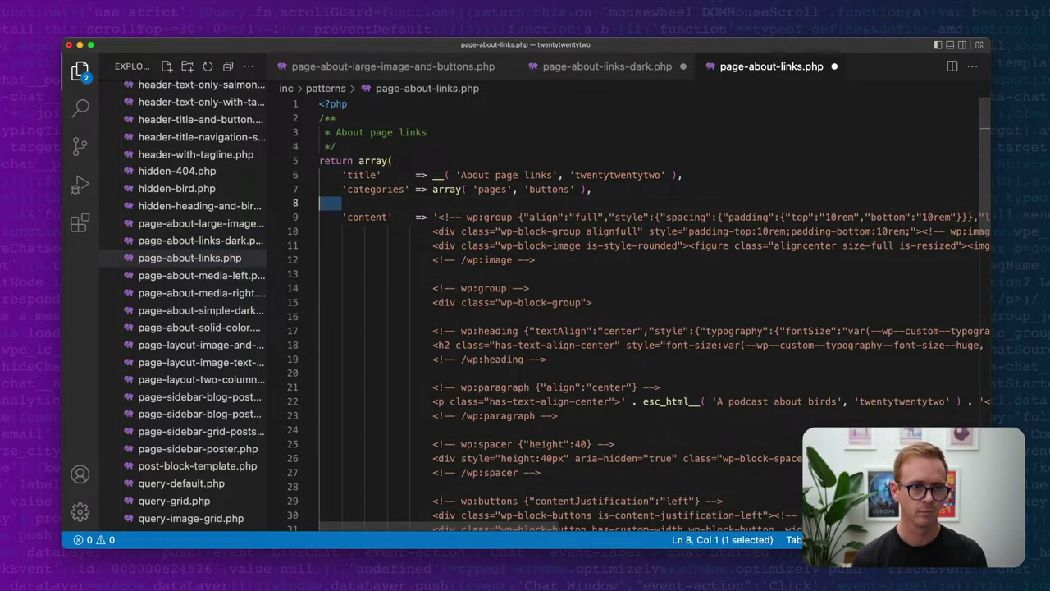
{"action": "key", "text": "ctrl+v"}
{"action": "left_click", "coordinate": [201, 240]}
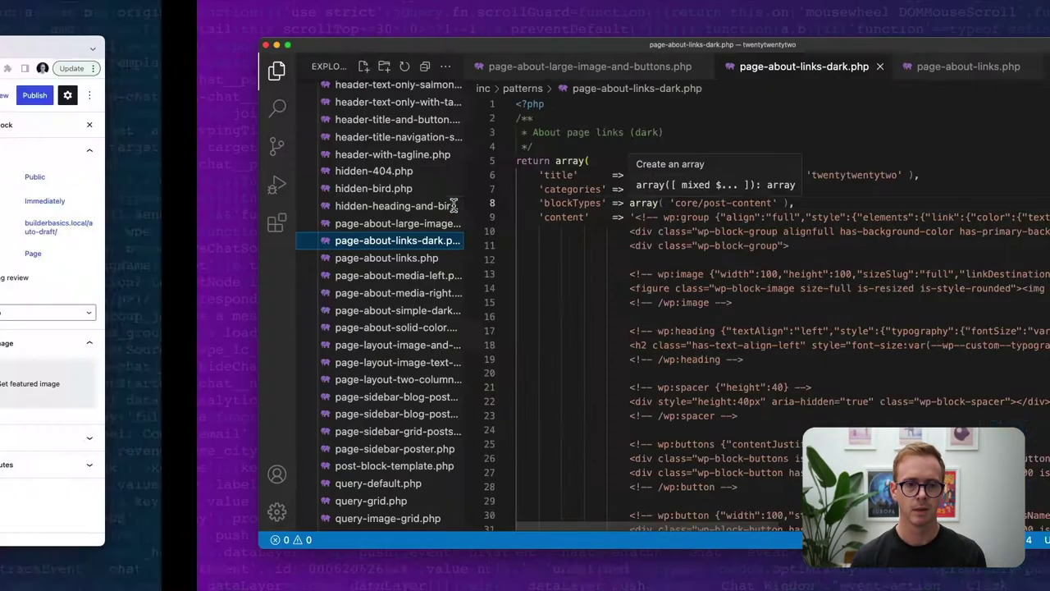
Reload the new page in the browser without its unsaved changes, review the patterns offered, and close the pattern chooser and backup notice
{"action": "key", "text": "super+r"}
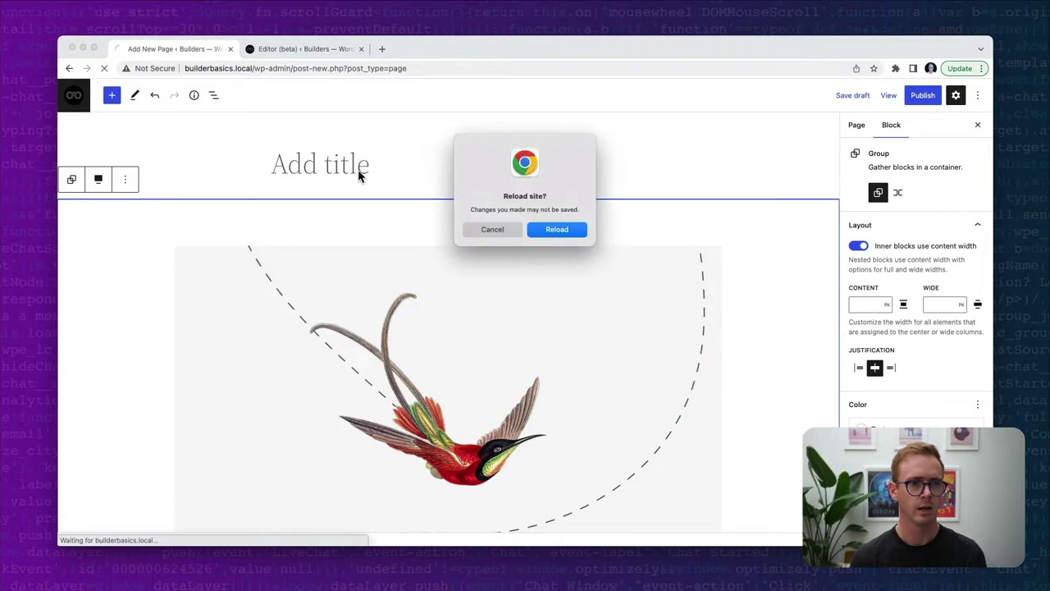
{"action": "left_click", "coordinate": [566, 230]}
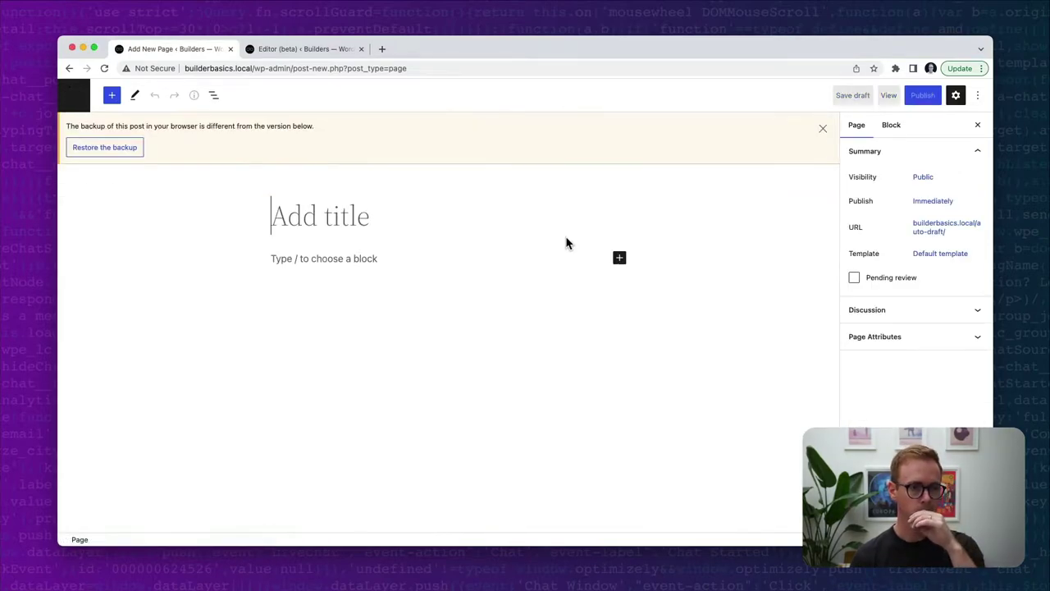
{"action": "scroll", "coordinate": [476, 260], "scroll_direction": "down", "scroll_amount": 2}
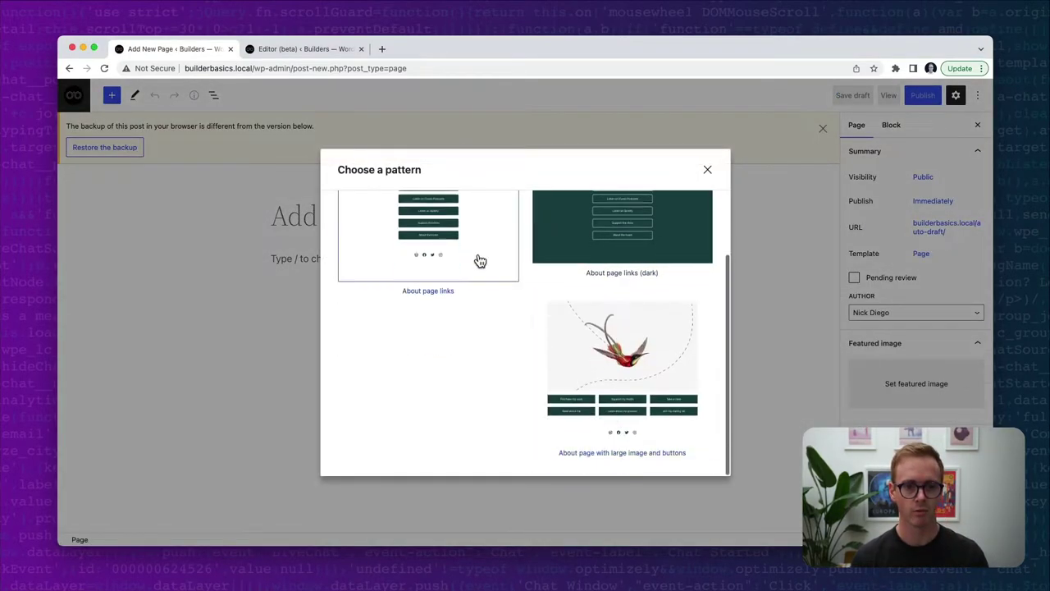
{"action": "scroll", "coordinate": [611, 312], "scroll_direction": "up", "scroll_amount": 2}
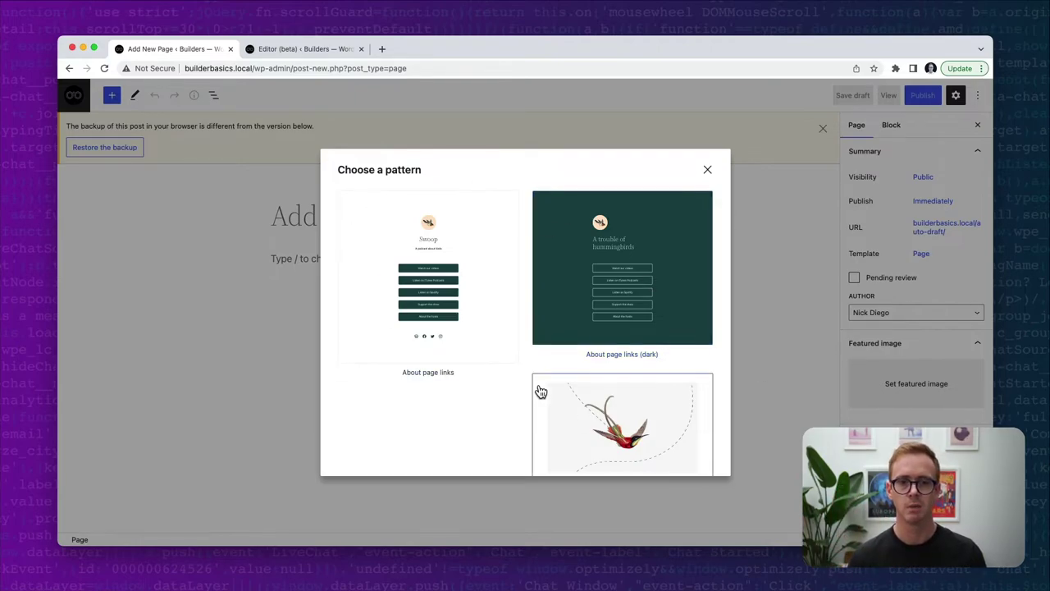
{"action": "scroll", "coordinate": [545, 392], "scroll_direction": "down", "scroll_amount": 3}
{"action": "scroll", "coordinate": [545, 392], "scroll_direction": "up", "scroll_amount": 3}
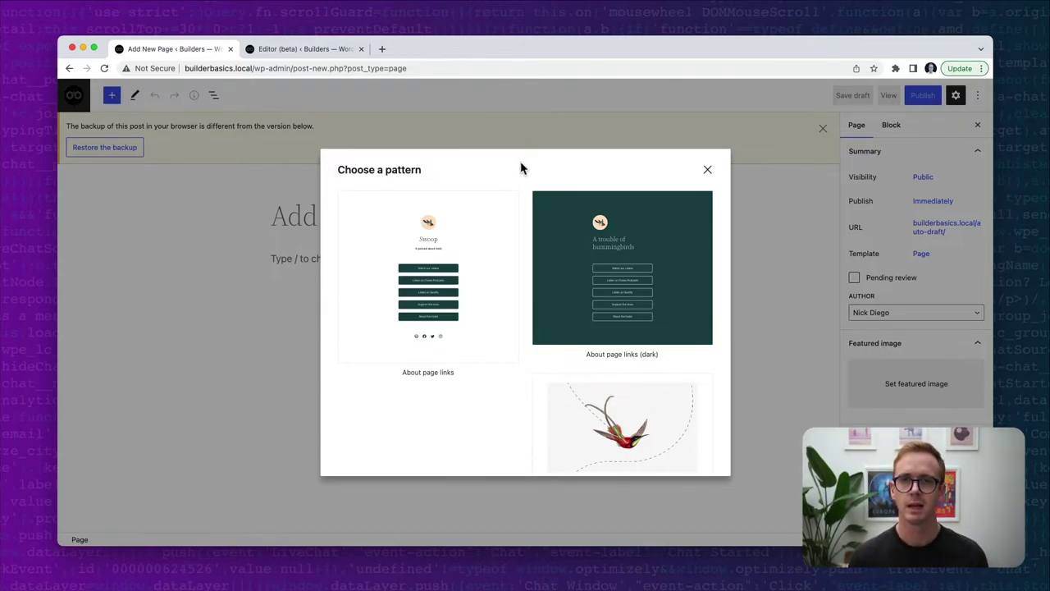
{"action": "left_click", "coordinate": [707, 169]}
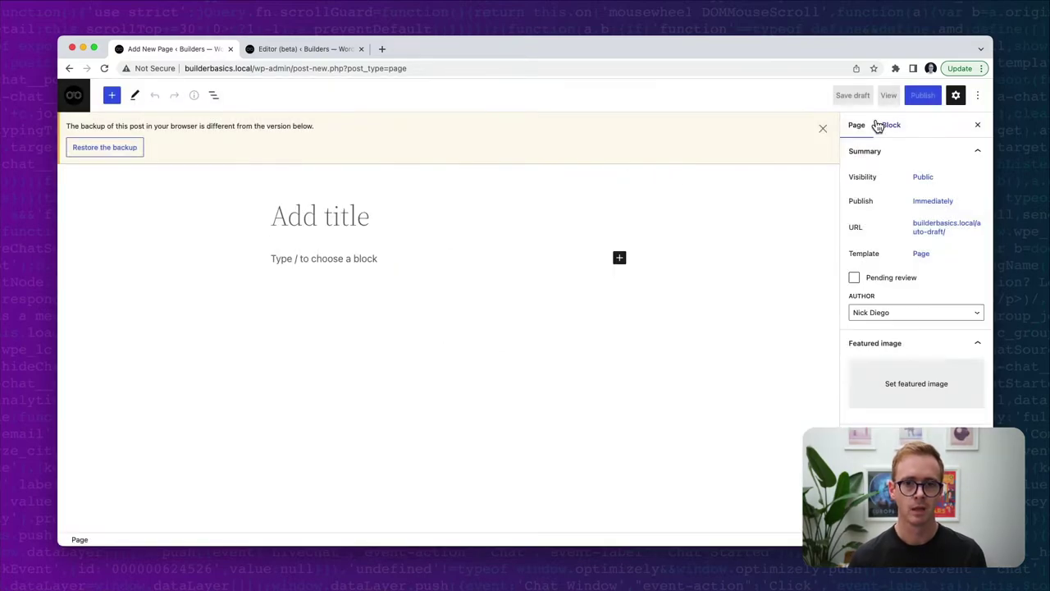
{"action": "left_click", "coordinate": [824, 130]}
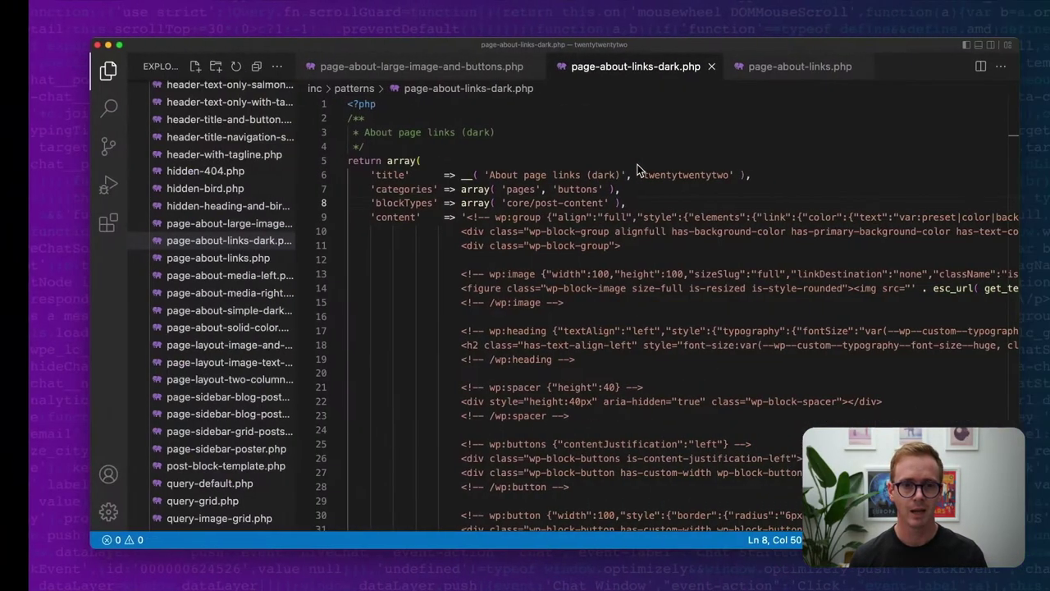
Highlight the 'blockTypes' line in page-about-links-dark.php, and start a new post in the browser, dismissing its backup notice, to check for pattern suggestions
{"action": "left_click_drag", "start_coordinate": [341, 203], "coordinate": [604, 203]}
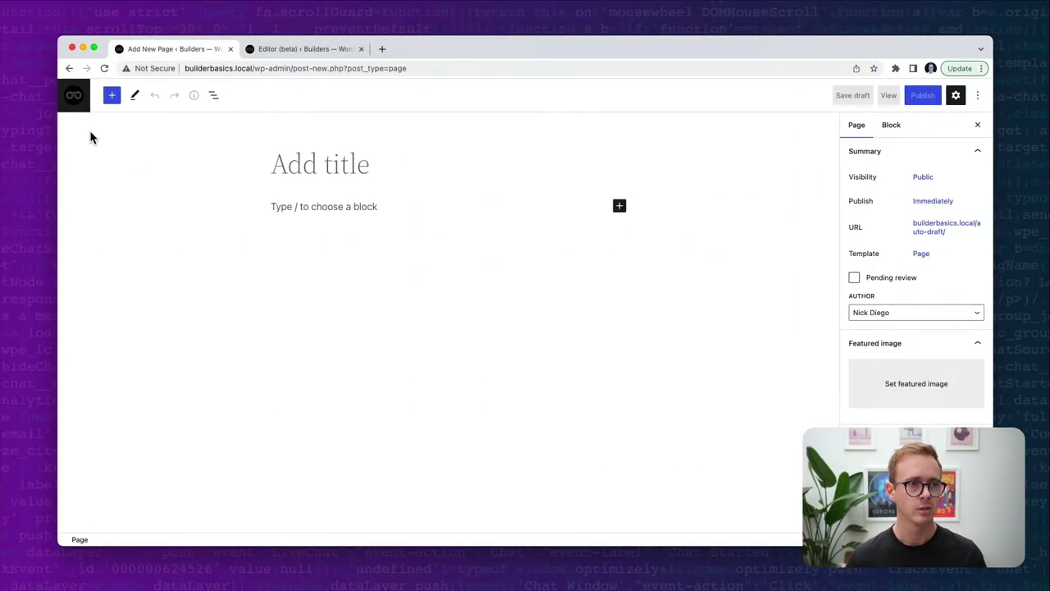
{"action": "left_click", "coordinate": [74, 97]}
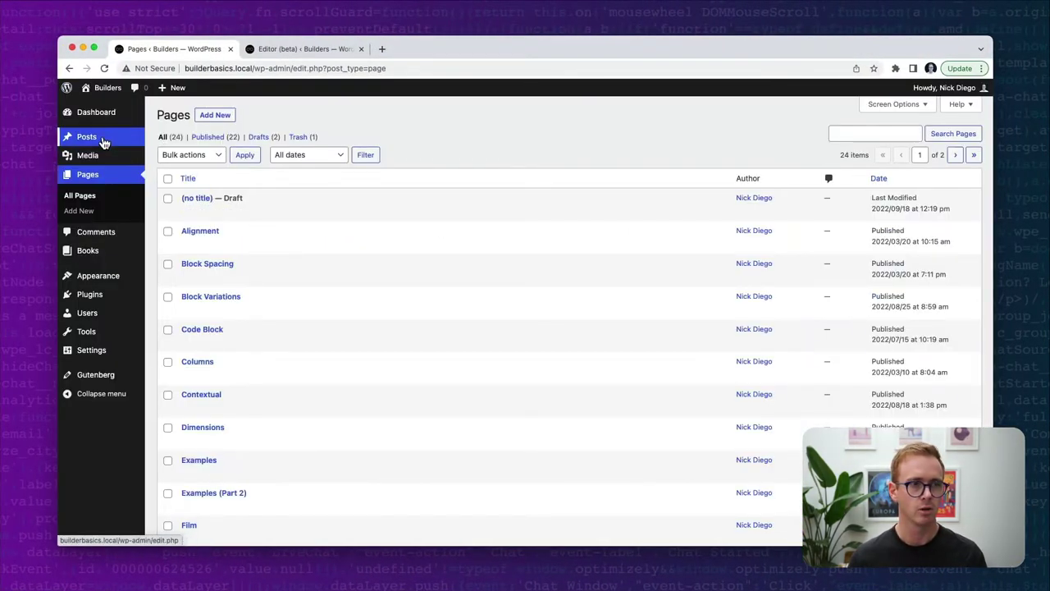
{"action": "left_click", "coordinate": [98, 137]}
{"action": "left_click", "coordinate": [229, 118]}
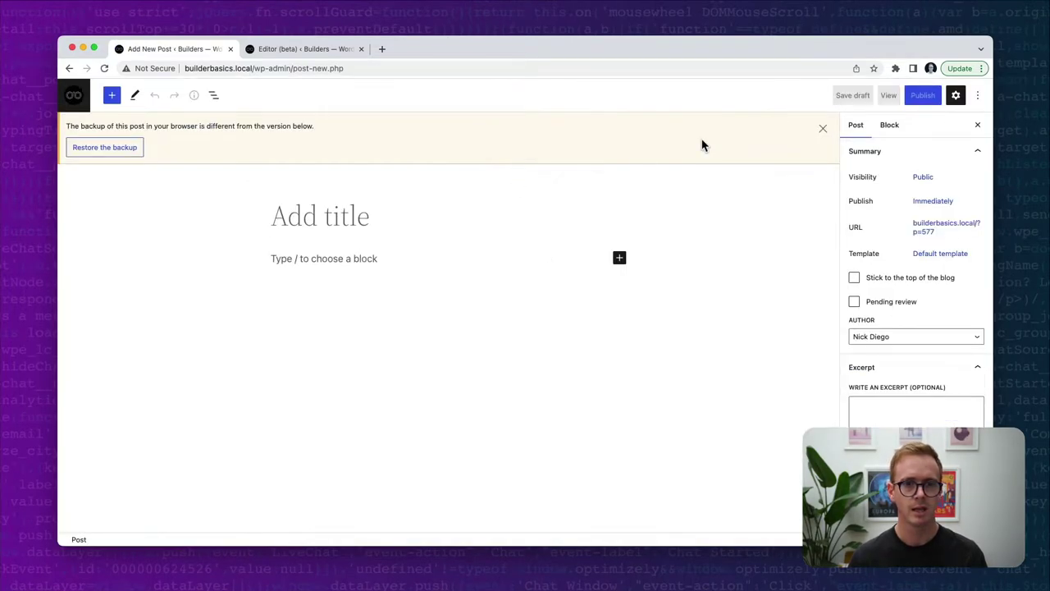
{"action": "left_click", "coordinate": [823, 128]}
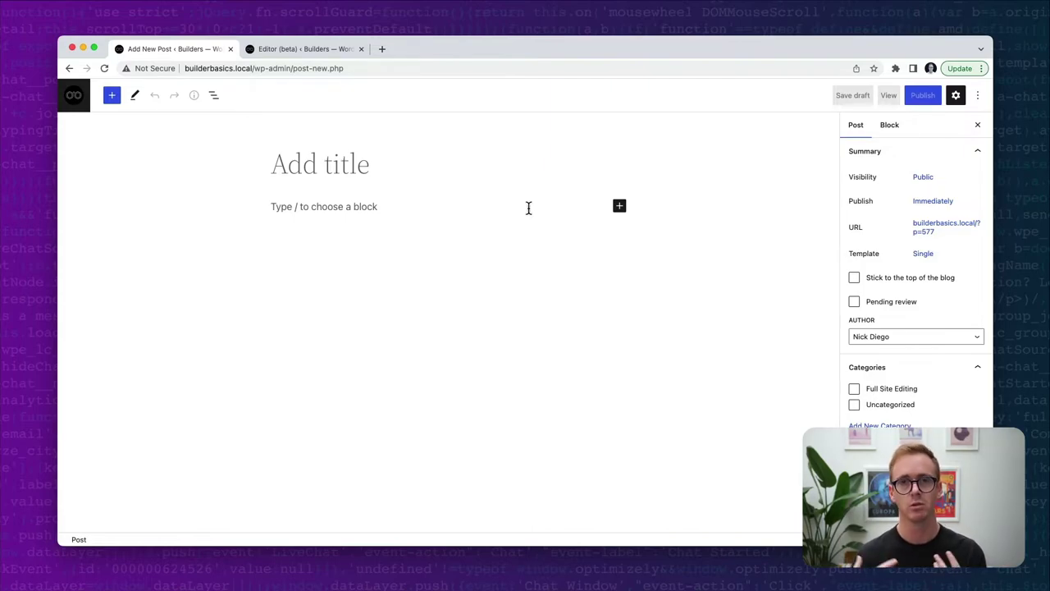
Add a 'postTypes' => key on a new line below 'blockTypes' in page-about-links-dark.php in the code editor
{"action": "key", "text": "ctrl+Right"}
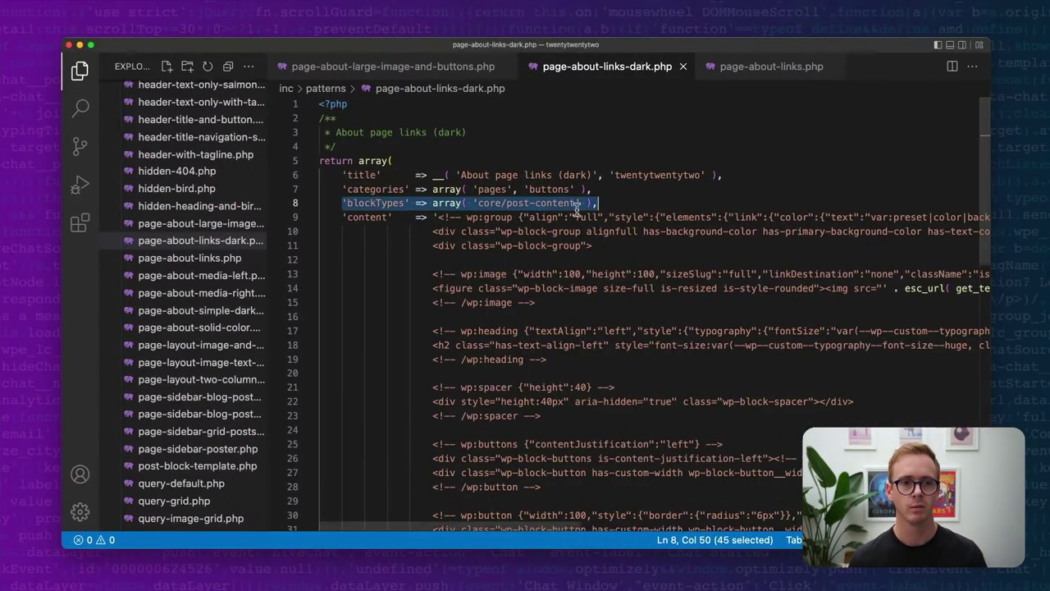
{"action": "left_click", "coordinate": [617, 207]}
{"action": "key", "text": "Return"}
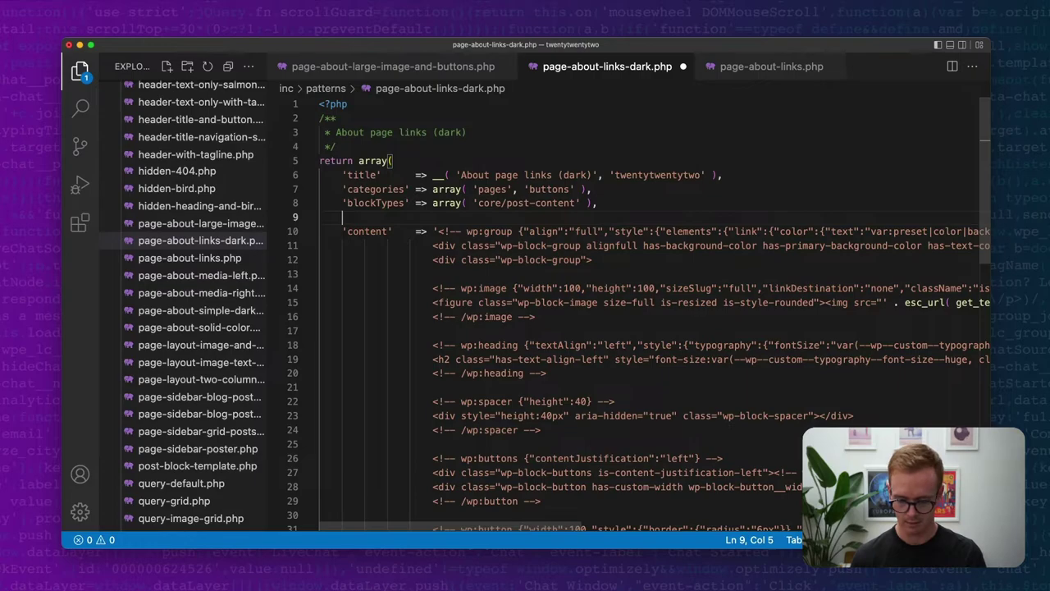
{"action": "type", "text": "'postTyp"}
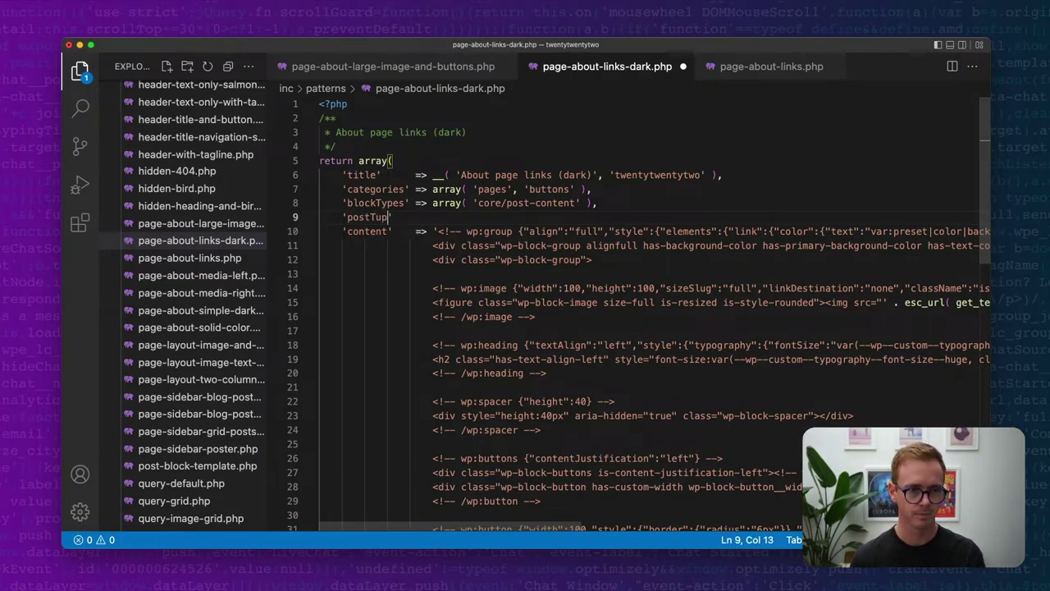
{"action": "type", "text": "es'"}
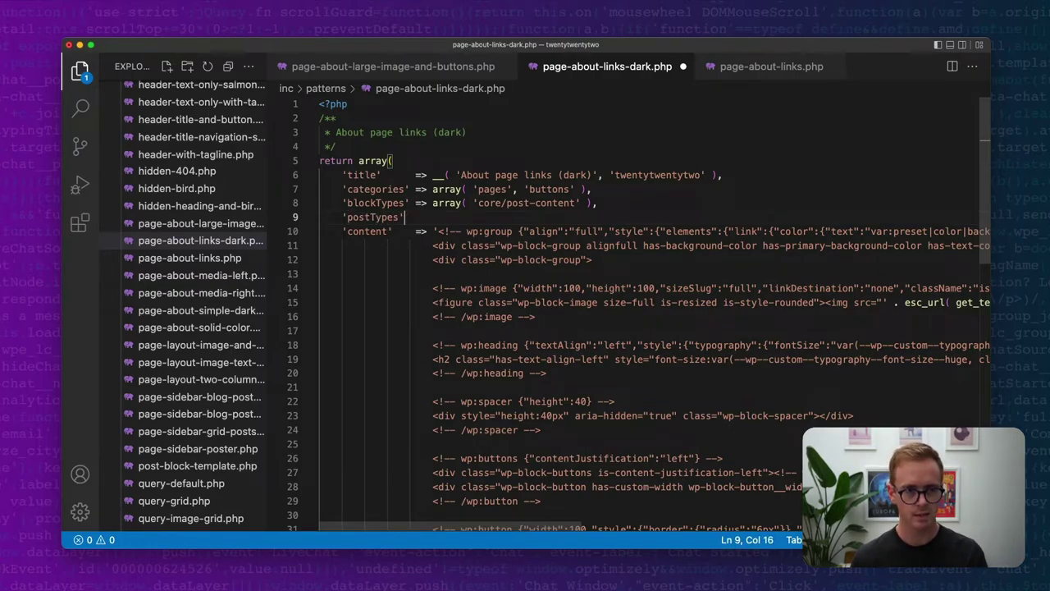
{"action": "left_click", "coordinate": [320, 231]}
{"action": "left_click", "coordinate": [405, 217]}
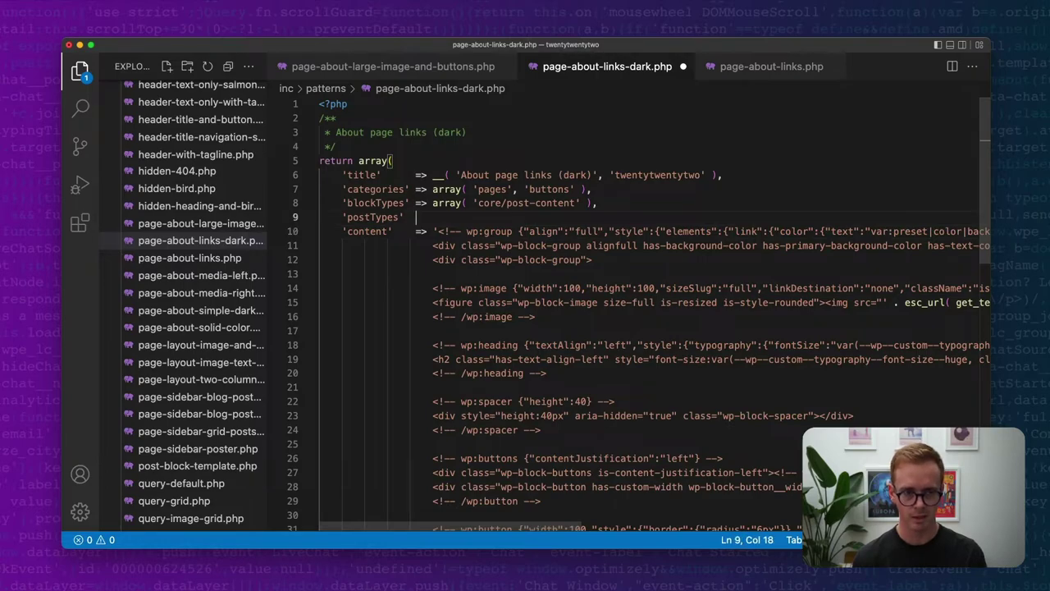
{"action": "type", "text": "=>"}
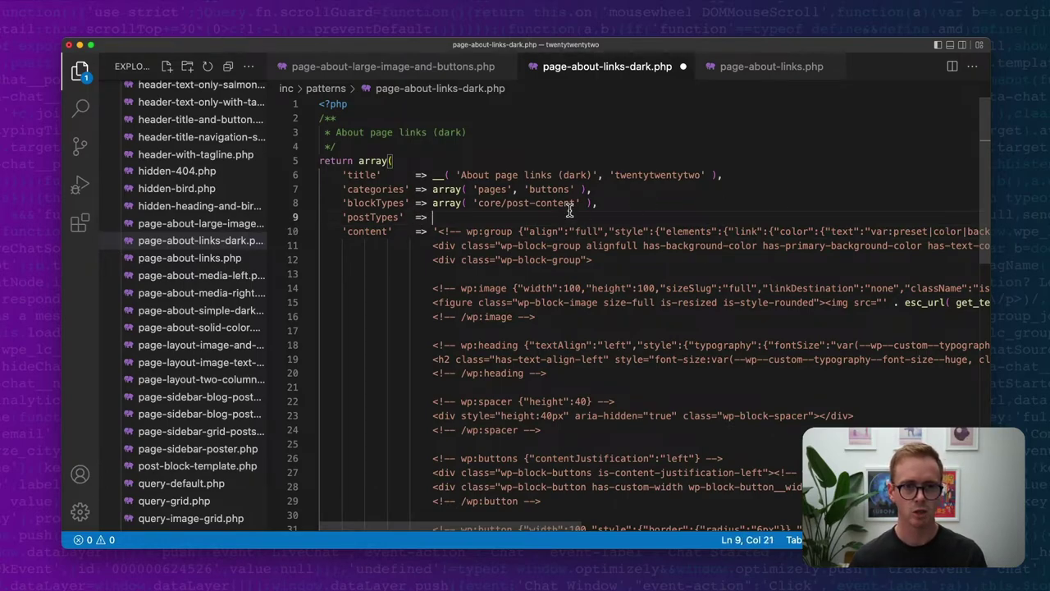
Complete the 'postTypes' line in page-about-links-dark.php with array( 'page', 'post' ), reusing the 'blockTypes' array syntax, and save the file
{"action": "left_click_drag", "start_coordinate": [608, 203], "coordinate": [433, 202]}
{"action": "key", "text": "ctrl+c"}
{"action": "left_click", "coordinate": [446, 216]}
{"action": "key", "text": "ctrl+v"}
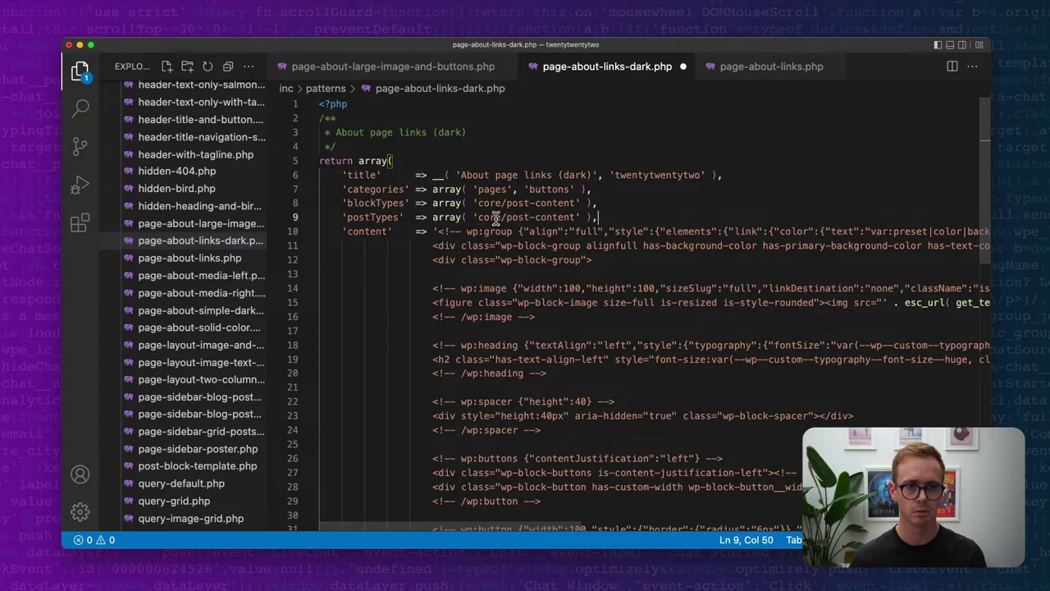
{"action": "left_click_drag", "start_coordinate": [576, 217], "coordinate": [479, 217]}
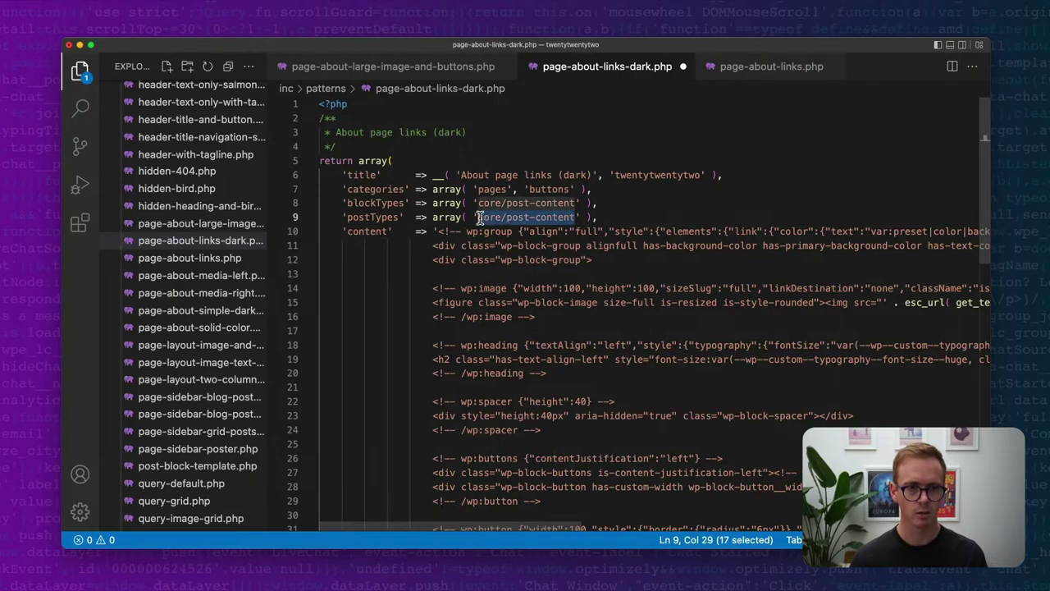
{"action": "type", "text": "page"}
{"action": "key", "text": "Right"}
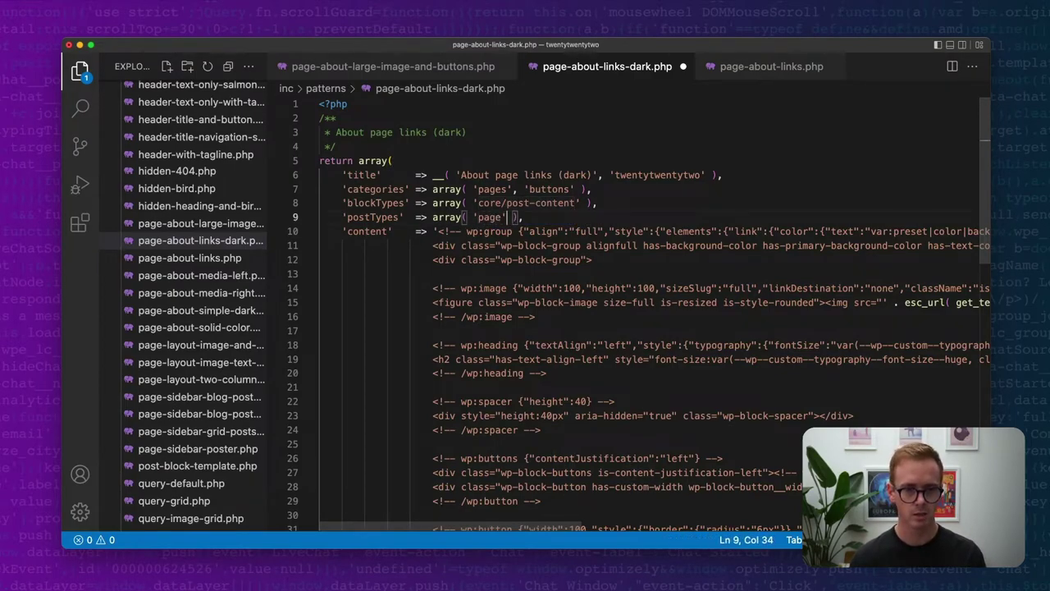
{"action": "type", "text": ", 'post"}
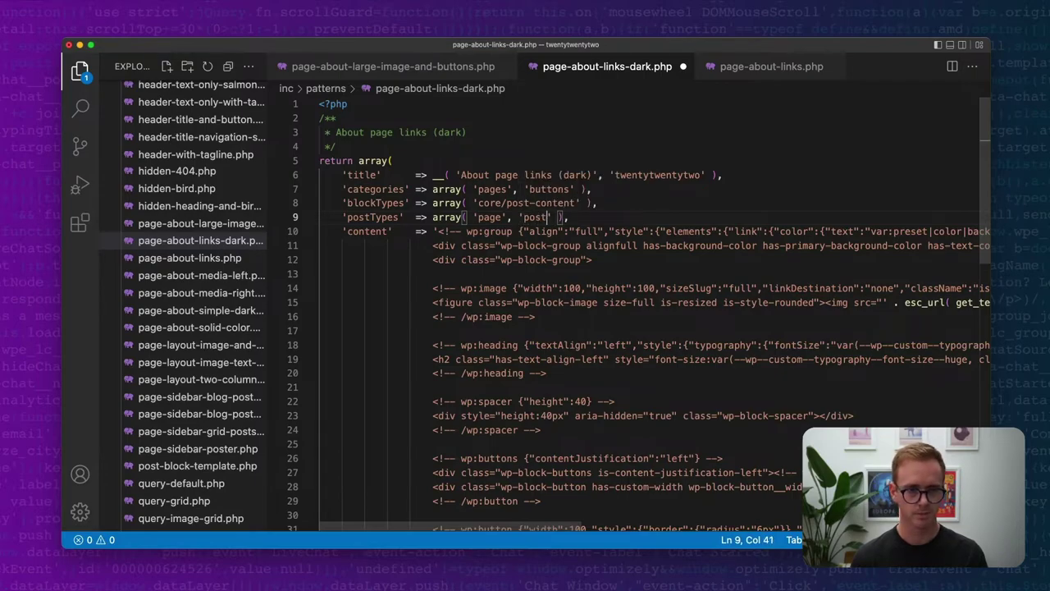
{"action": "key", "text": "ctrl+s"}
{"action": "left_click", "coordinate": [566, 189]}
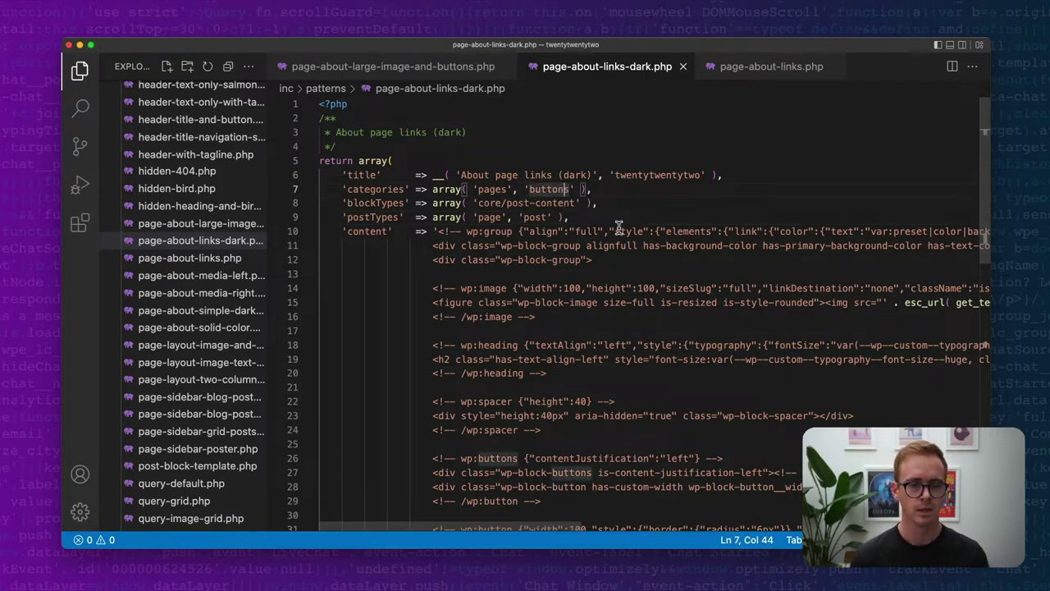
Switch to the browser, reload the new post to review the patterns offered, and close the pattern chooser and backup notice
{"action": "key", "text": "ctrl+Left"}
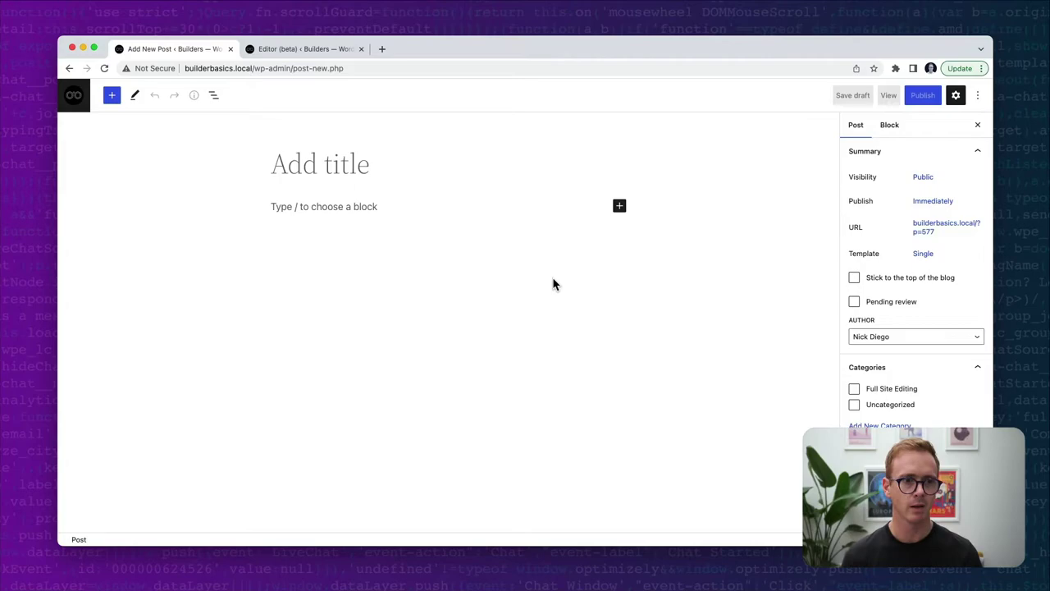
{"action": "key", "text": "ctrl+r"}
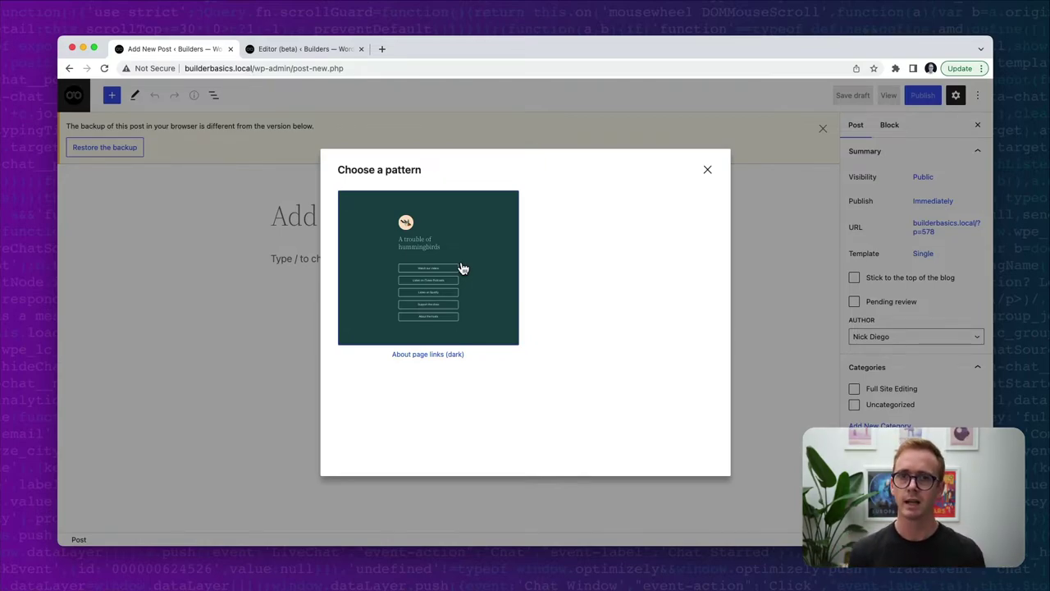
{"action": "left_click", "coordinate": [707, 169]}
{"action": "left_click", "coordinate": [823, 128]}
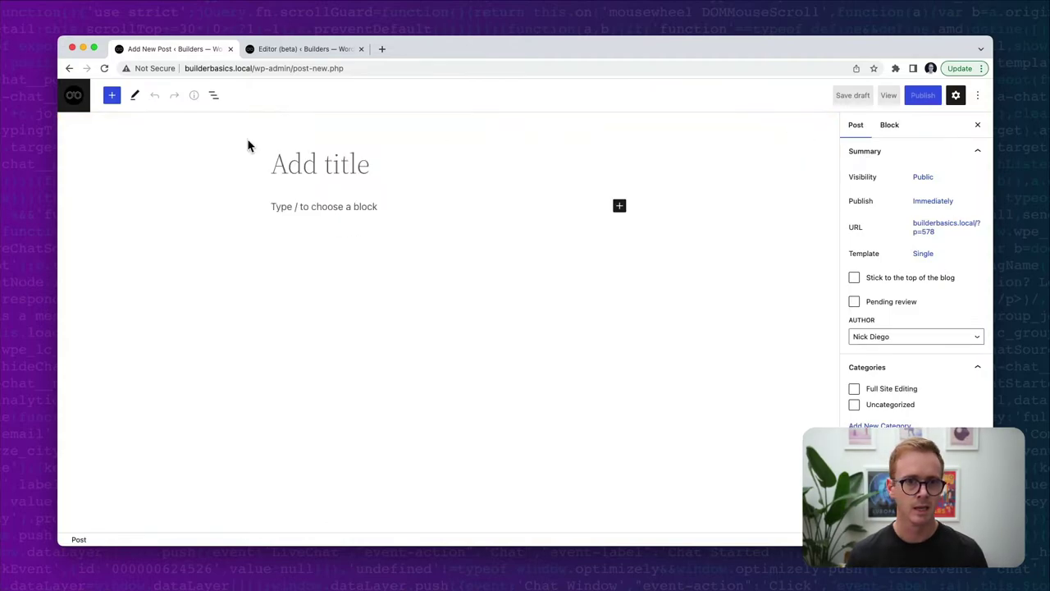
Leave the post editor, view the Books list, and open the untitled draft page from the Pages list
{"action": "left_click", "coordinate": [76, 97]}
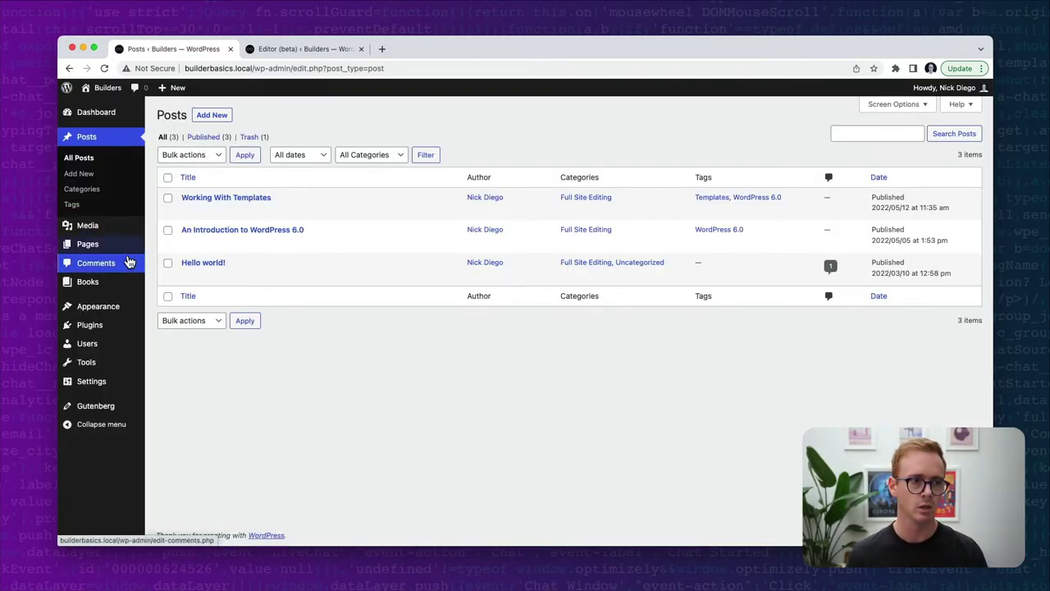
{"action": "left_click", "coordinate": [101, 283]}
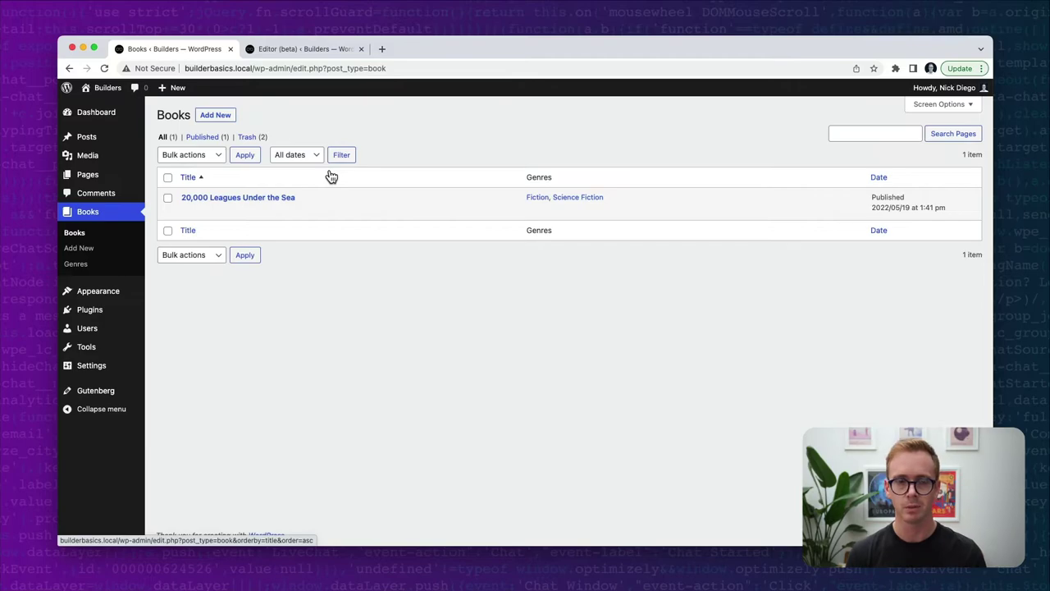
{"action": "left_click", "coordinate": [85, 174]}
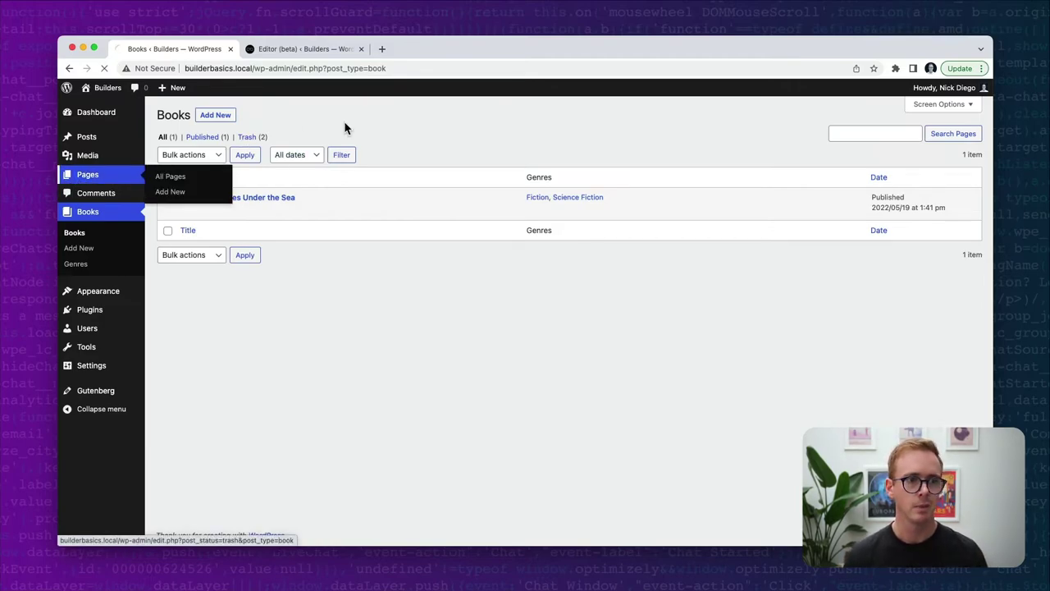
{"action": "left_click", "coordinate": [183, 210]}
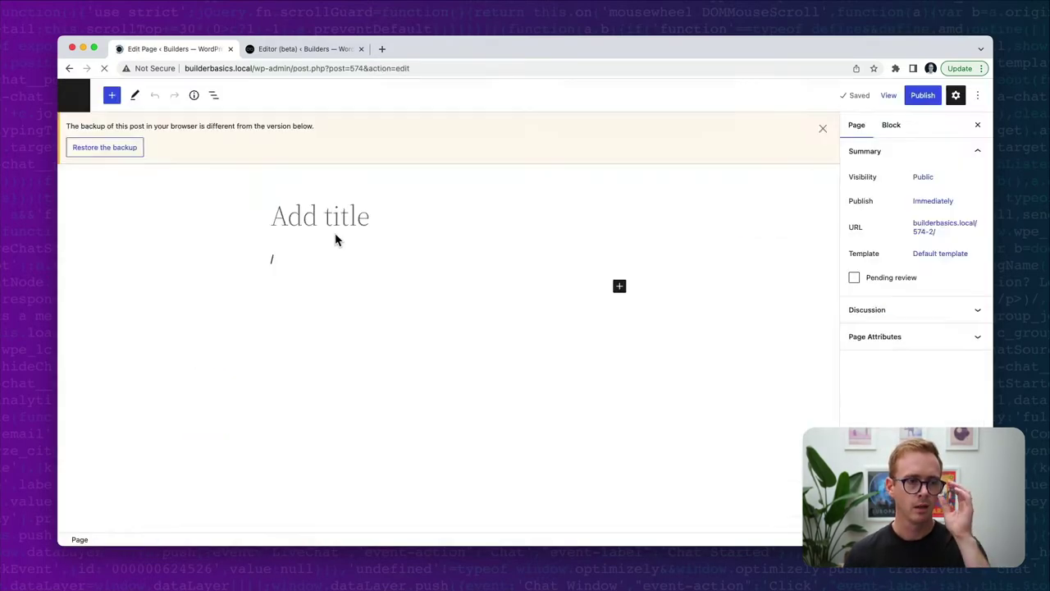
Dismiss the draft page's backup notice, clear the slash from its paragraph, and close the pattern chooser
{"action": "left_click", "coordinate": [823, 128]}
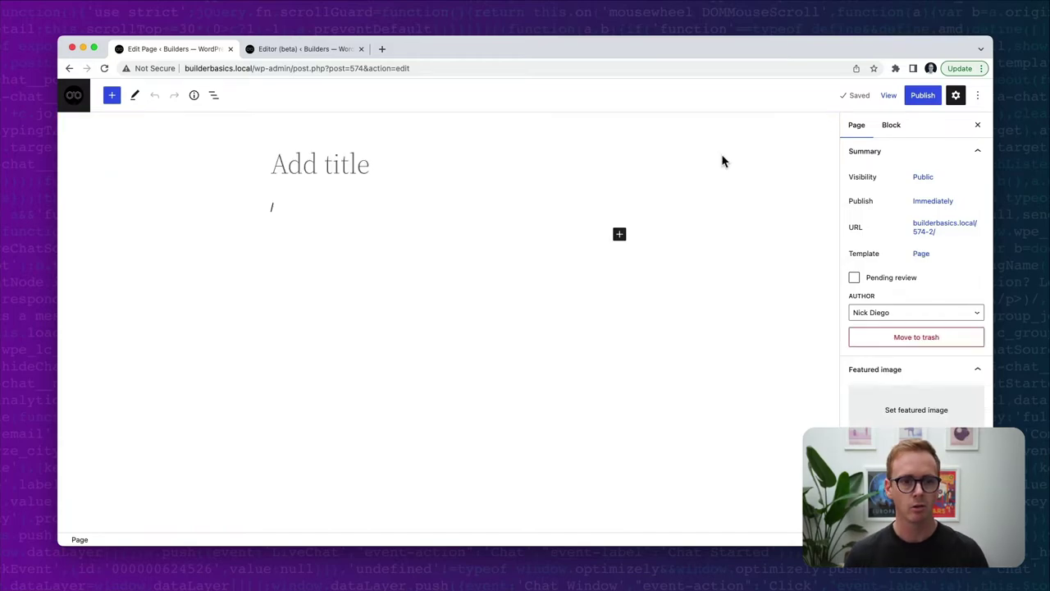
{"action": "left_click", "coordinate": [285, 206]}
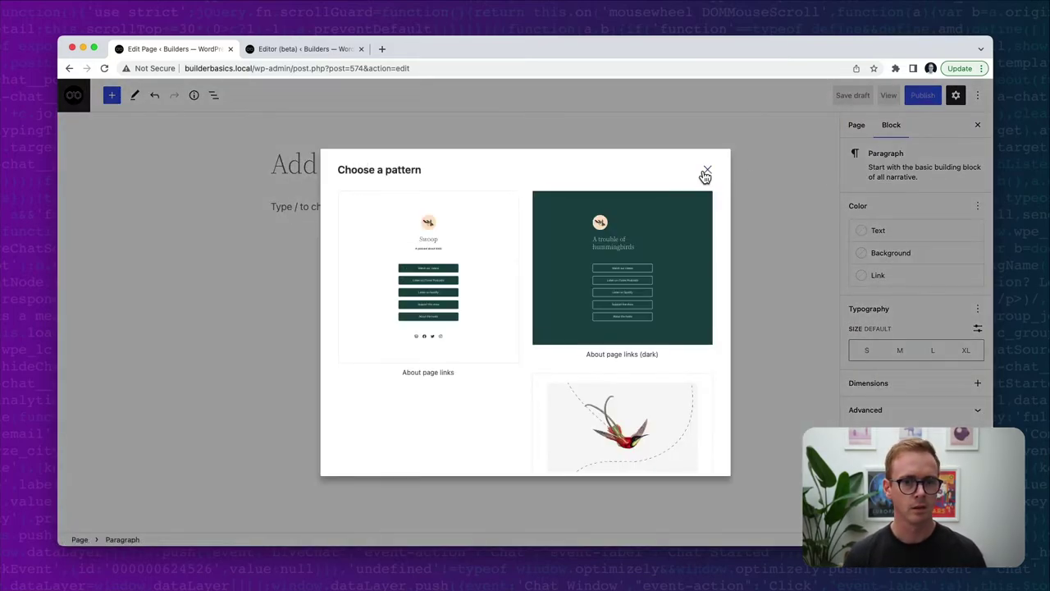
{"action": "left_click", "coordinate": [704, 173]}
Insert the "Multiple book pattern." and "Single book pattern." from the Columns pattern category into the draft page
{"action": "left_click", "coordinate": [112, 95]}
{"action": "left_click", "coordinate": [187, 162]}
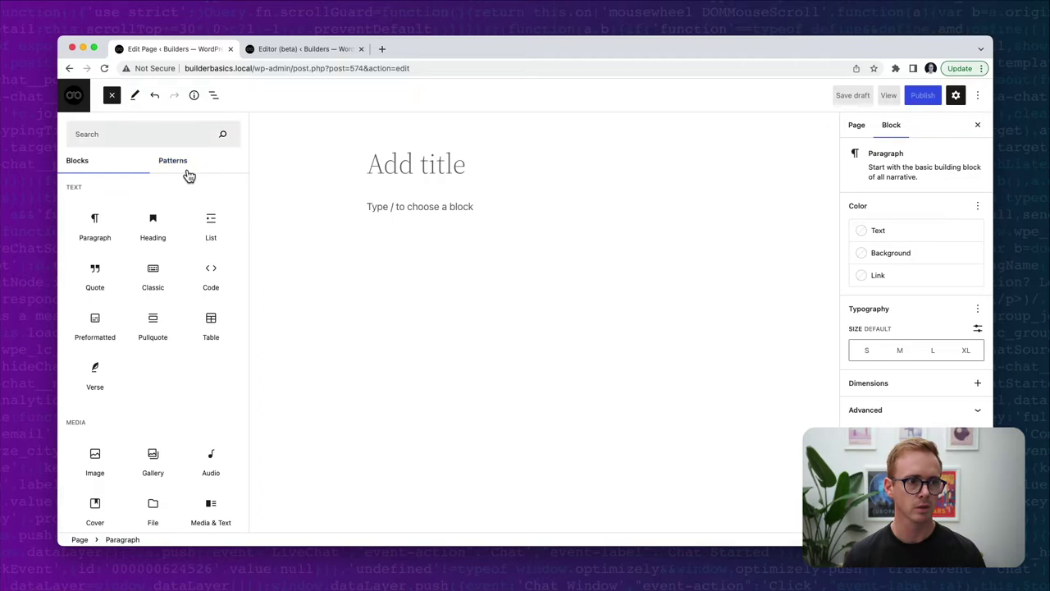
{"action": "left_click", "coordinate": [128, 197]}
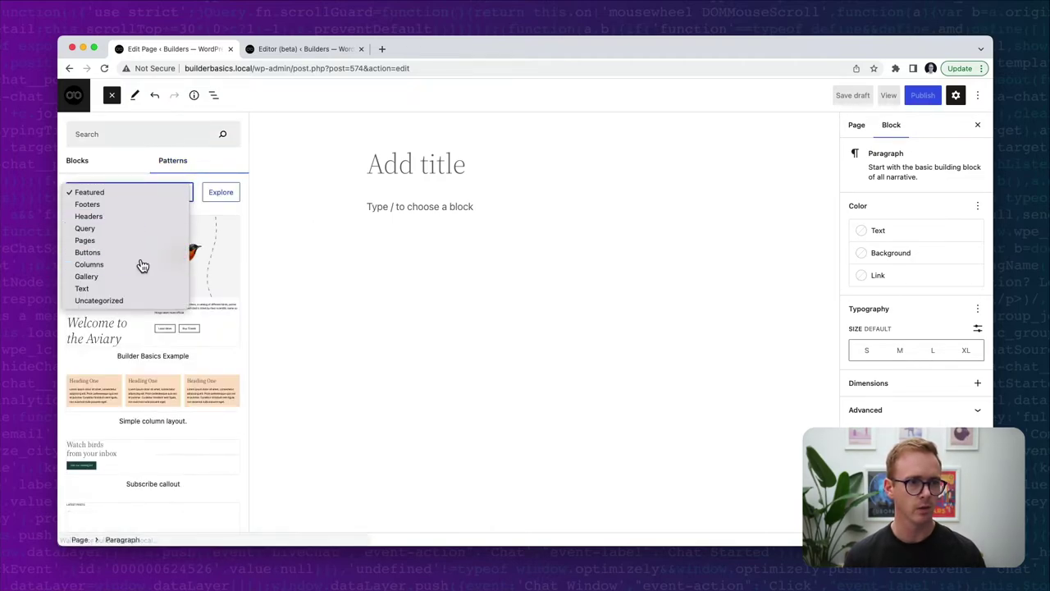
{"action": "left_click", "coordinate": [140, 265]}
{"action": "scroll", "coordinate": [152, 261], "scroll_direction": "down", "scroll_amount": 10}
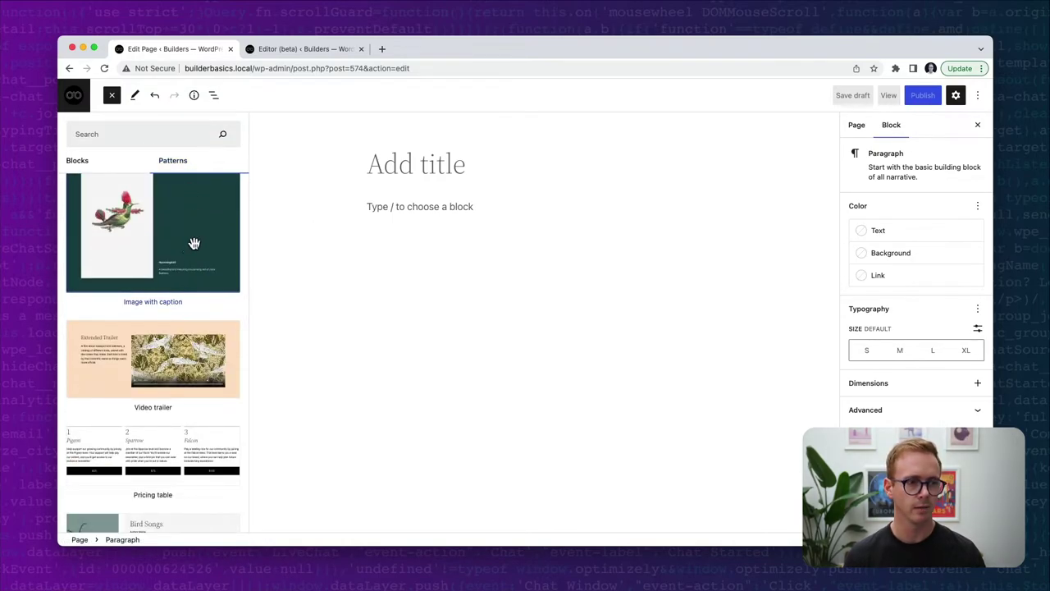
{"action": "scroll", "coordinate": [198, 270], "scroll_direction": "down", "scroll_amount": 2}
{"action": "scroll", "coordinate": [196, 255], "scroll_direction": "down", "scroll_amount": 3}
{"action": "scroll", "coordinate": [136, 300], "scroll_direction": "down", "scroll_amount": 2}
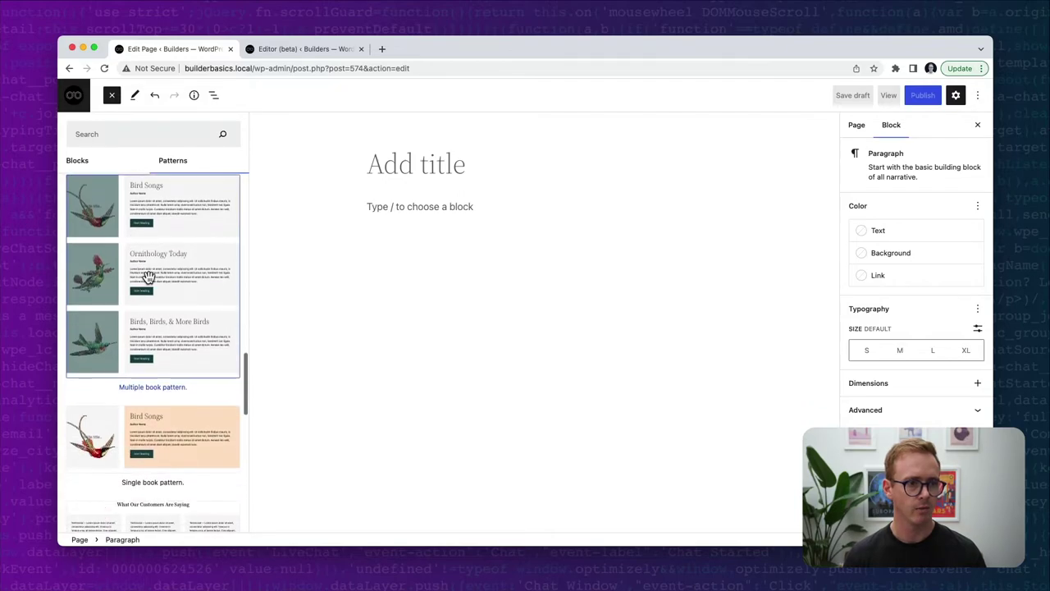
{"action": "scroll", "coordinate": [146, 277], "scroll_direction": "up", "scroll_amount": 1}
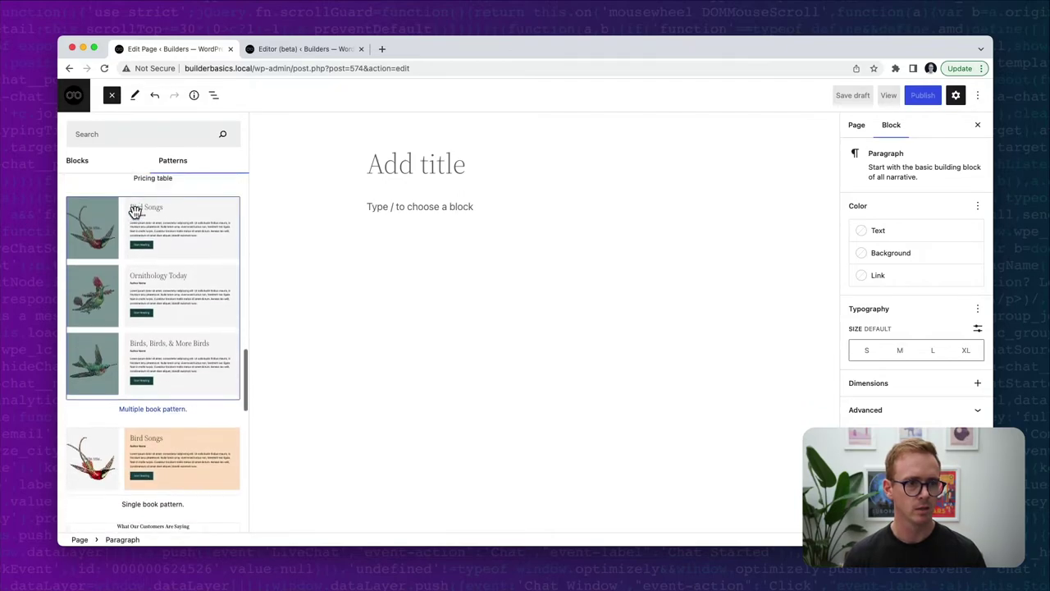
{"action": "left_click", "coordinate": [180, 371]}
{"action": "scroll", "coordinate": [156, 377], "scroll_direction": "down", "scroll_amount": 3}
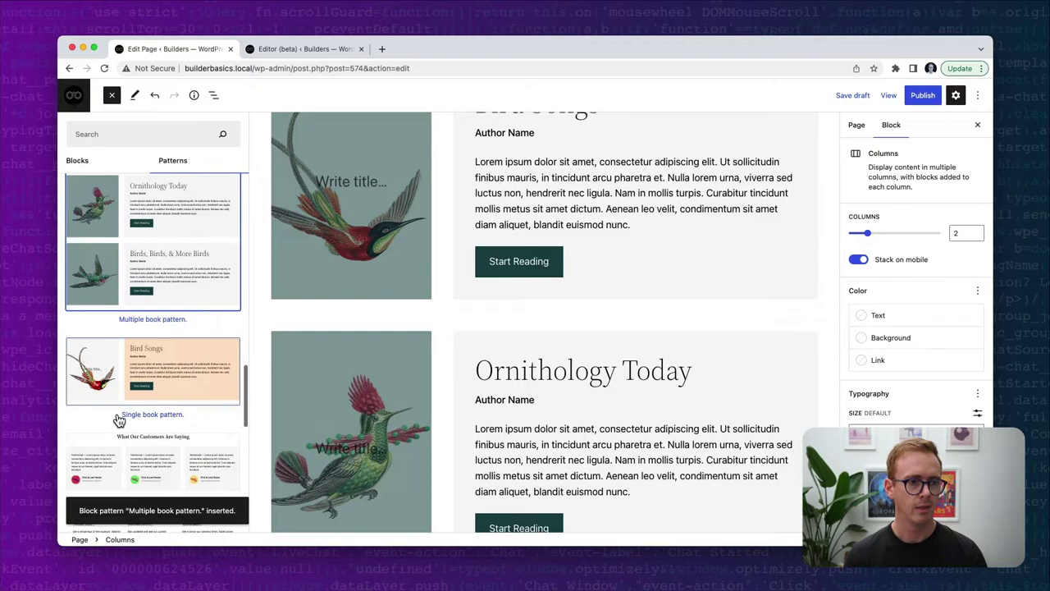
{"action": "left_click", "coordinate": [159, 370]}
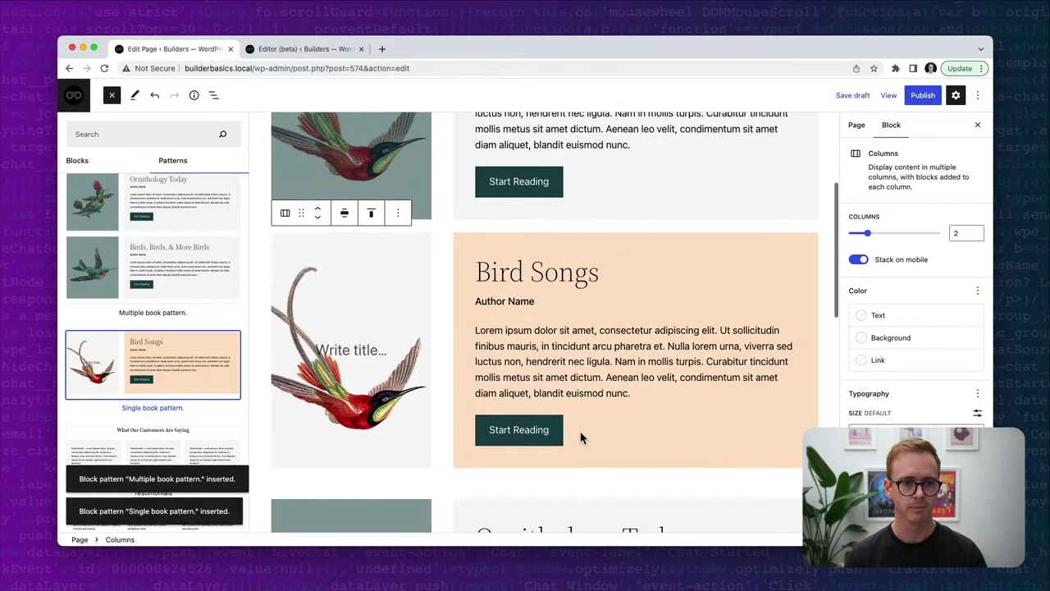
{"action": "scroll", "coordinate": [162, 363], "scroll_direction": "up", "scroll_amount": 1}
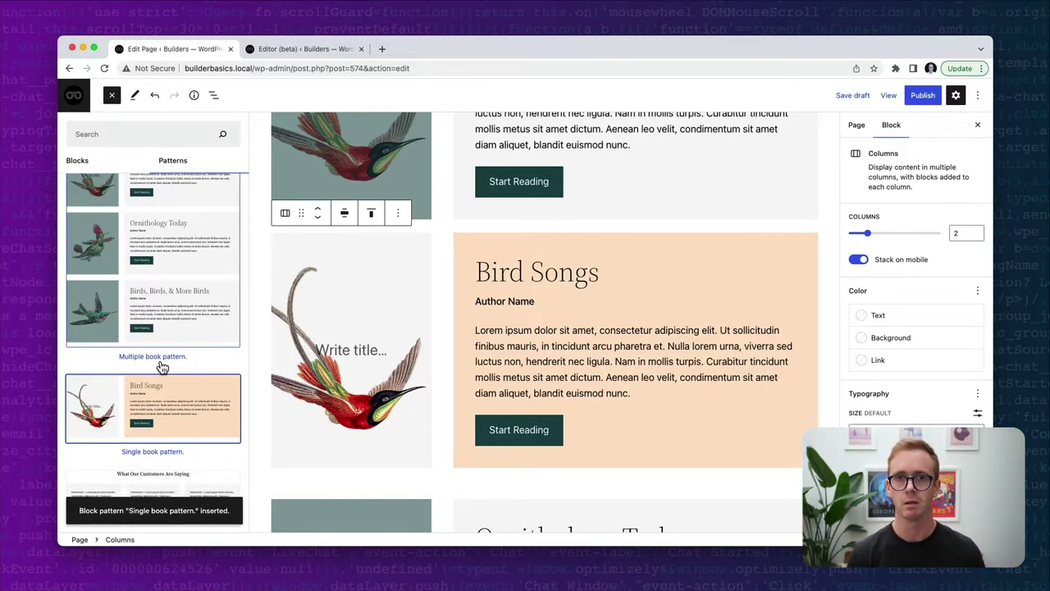
Leave the draft page without saving and start a new book, dismissing its backup notice, to check for pattern suggestions
{"action": "left_click", "coordinate": [74, 97]}
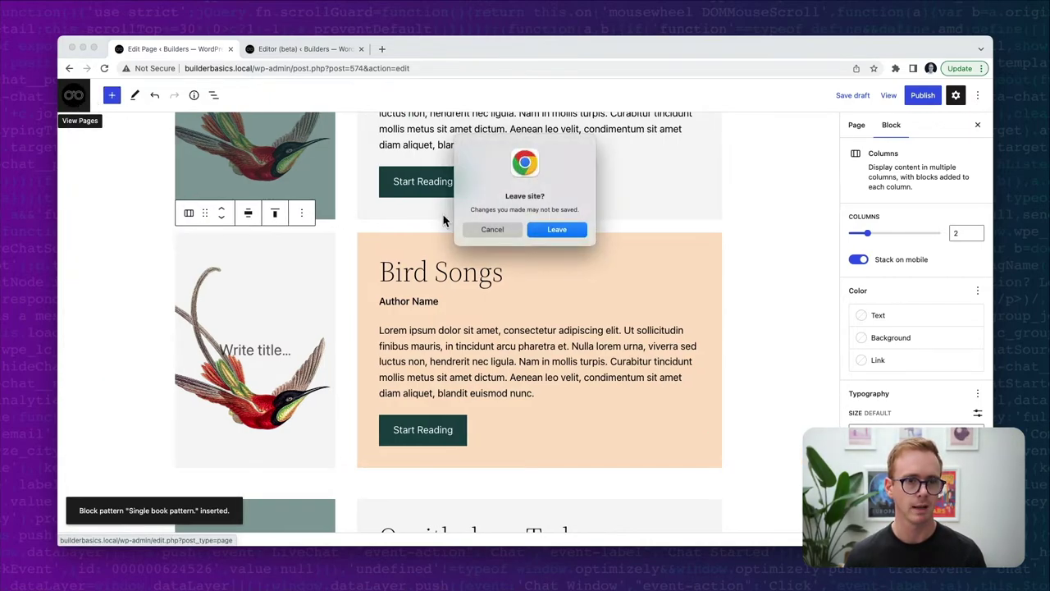
{"action": "left_click", "coordinate": [556, 231]}
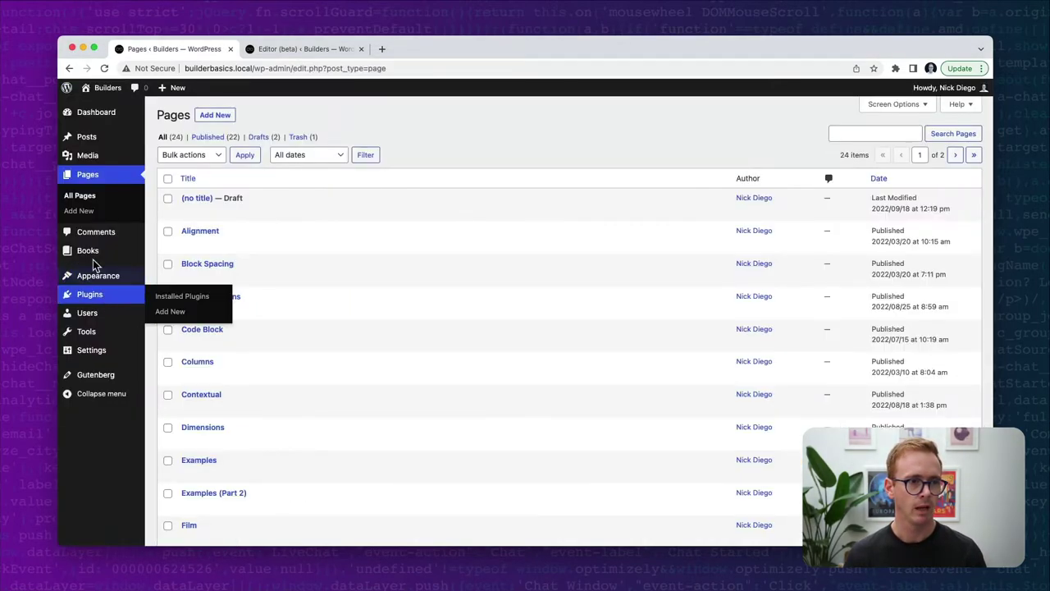
{"action": "left_click", "coordinate": [129, 262]}
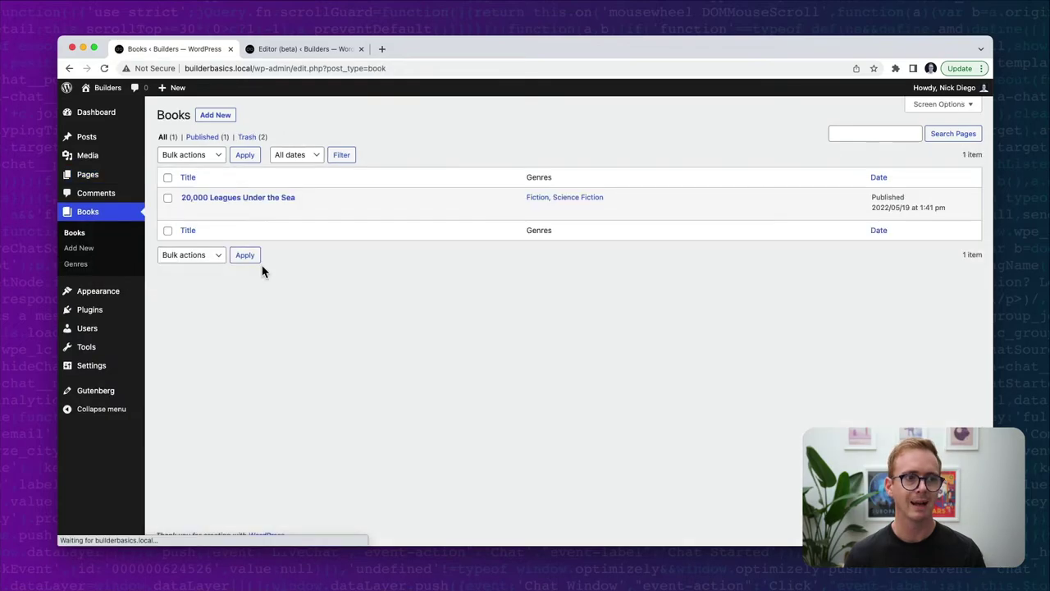
{"action": "left_click", "coordinate": [217, 115]}
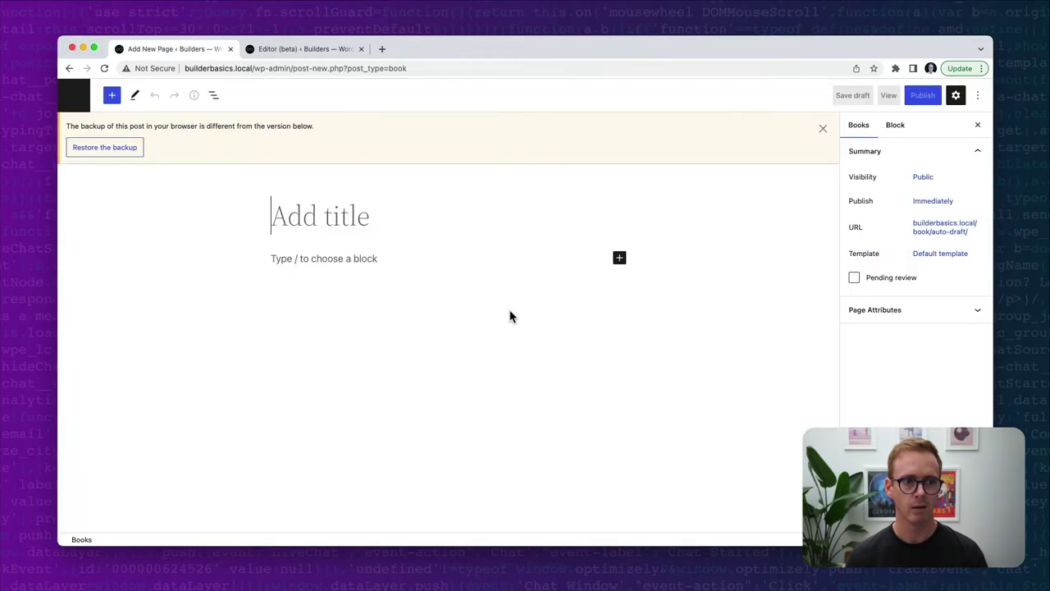
{"action": "left_click", "coordinate": [823, 129]}
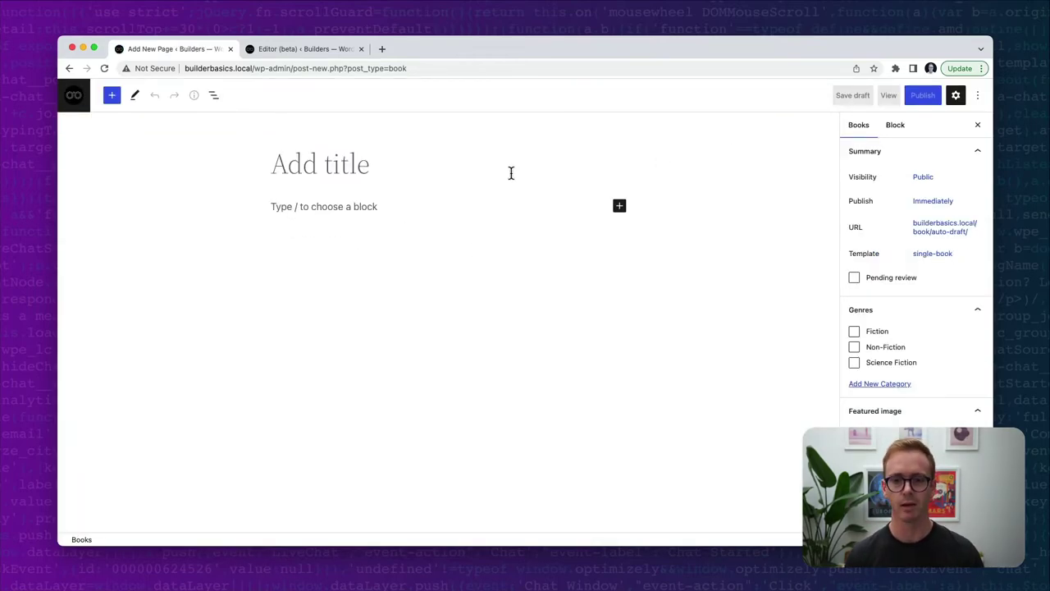
Switch to the code editor, collapse the inc folder, and view book-multiple.php and book-single.php in the theme's root patterns folder
{"action": "key", "text": "ctrl+Right"}
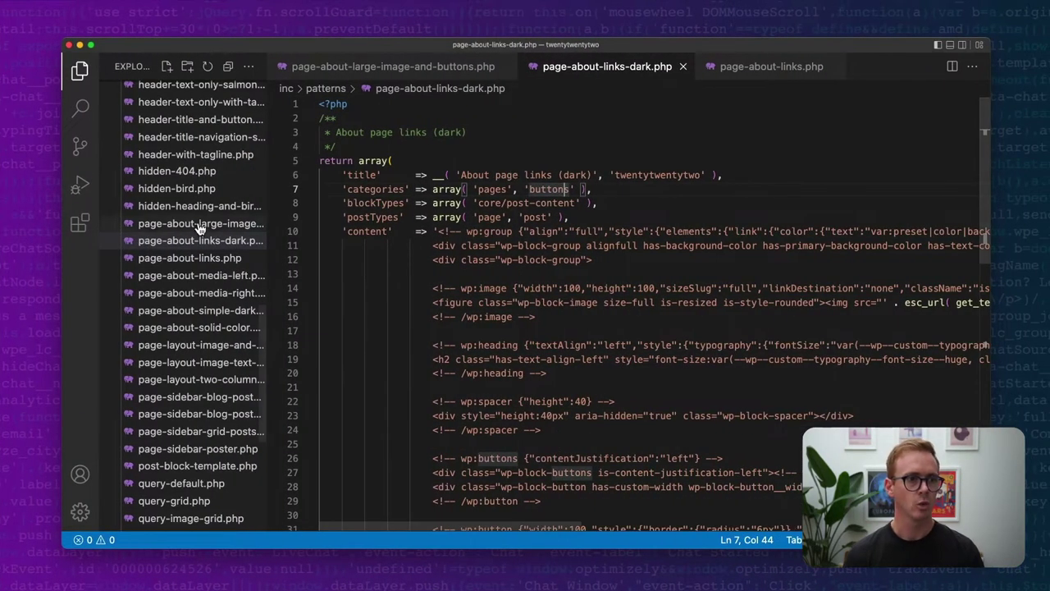
{"action": "scroll", "coordinate": [201, 230], "scroll_direction": "up", "scroll_amount": 10}
{"action": "scroll", "coordinate": [190, 233], "scroll_direction": "up", "scroll_amount": 8}
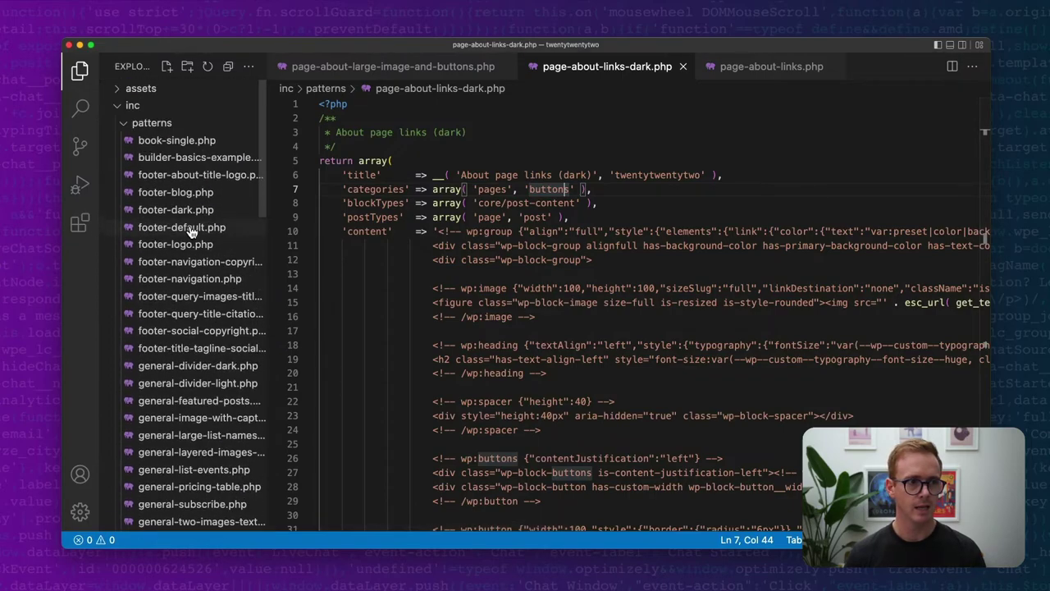
{"action": "left_click", "coordinate": [135, 105]}
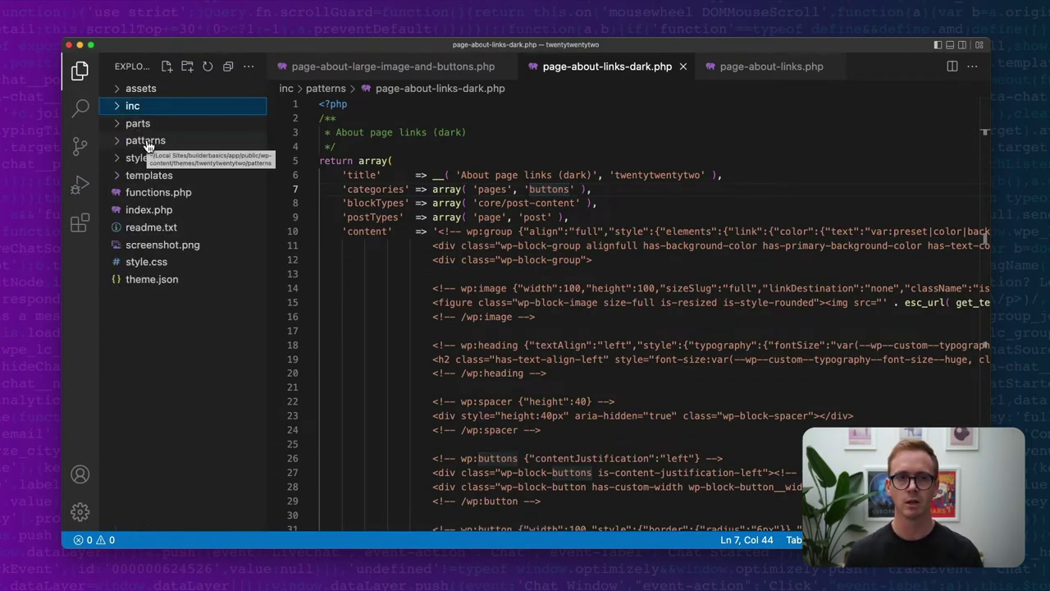
{"action": "left_click", "coordinate": [162, 143]}
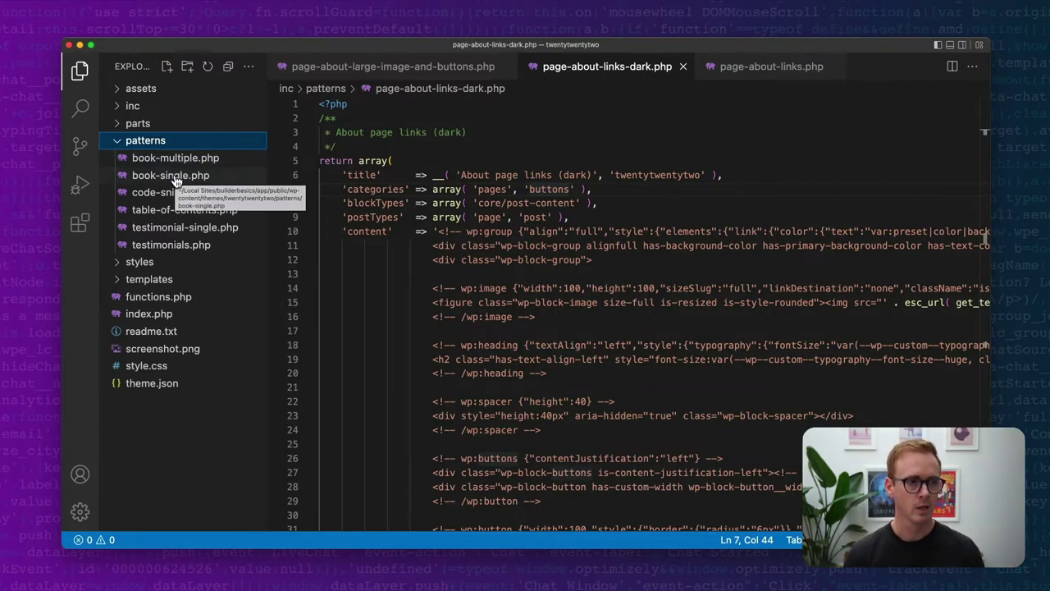
{"action": "left_click", "coordinate": [192, 163]}
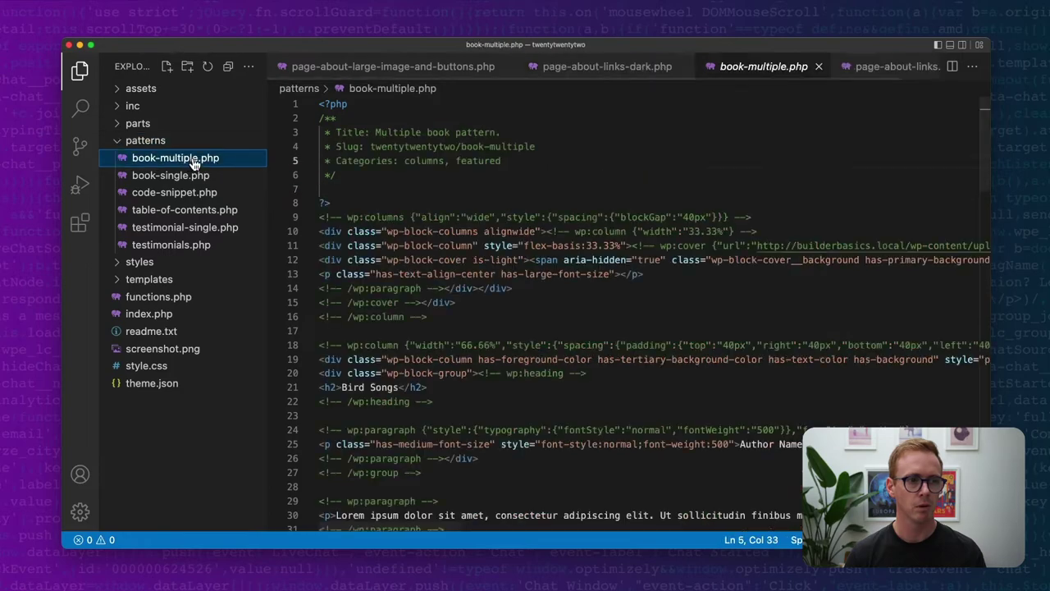
{"action": "left_click", "coordinate": [190, 177]}
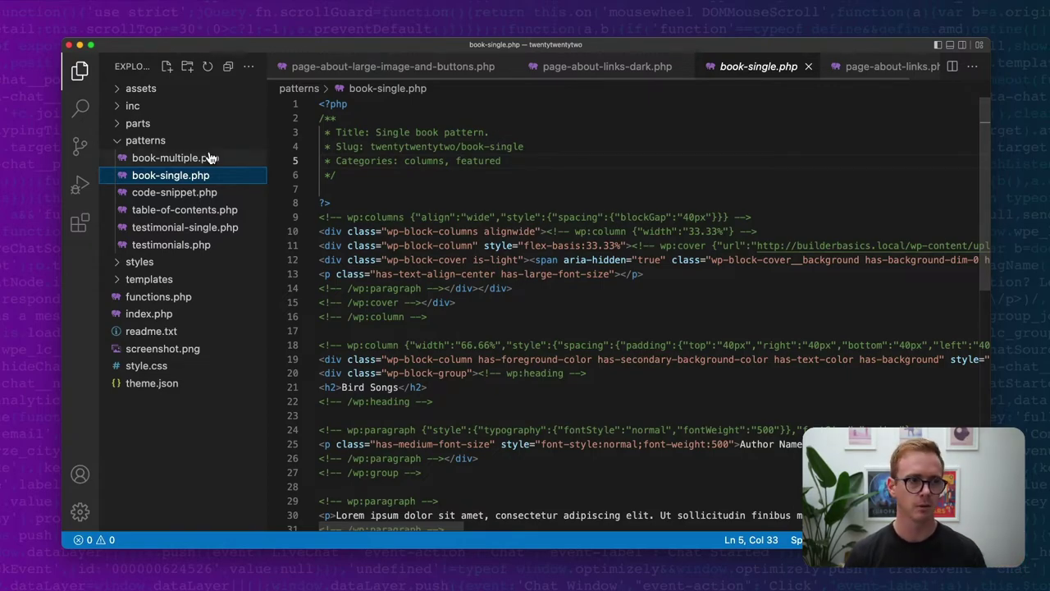
Expand the inc folder and open page-about-large-image-and-buttons.php from its patterns subfolder to view its 'blockTypes' line
{"action": "left_click", "coordinate": [133, 105]}
{"action": "scroll", "coordinate": [187, 283], "scroll_direction": "down", "scroll_amount": 5}
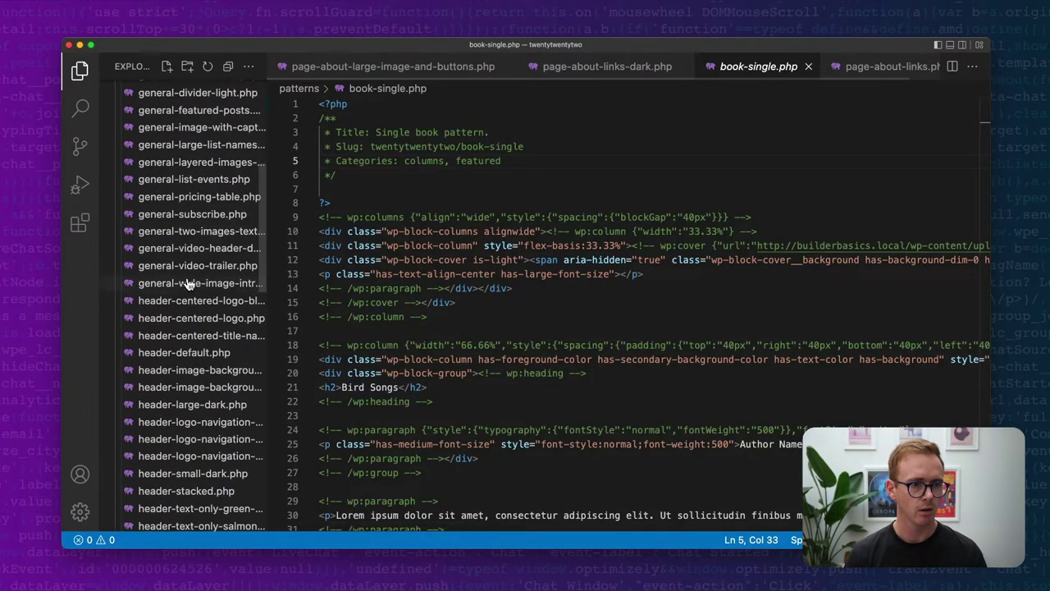
{"action": "scroll", "coordinate": [187, 283], "scroll_direction": "down", "scroll_amount": 8}
{"action": "left_click", "coordinate": [200, 242]}
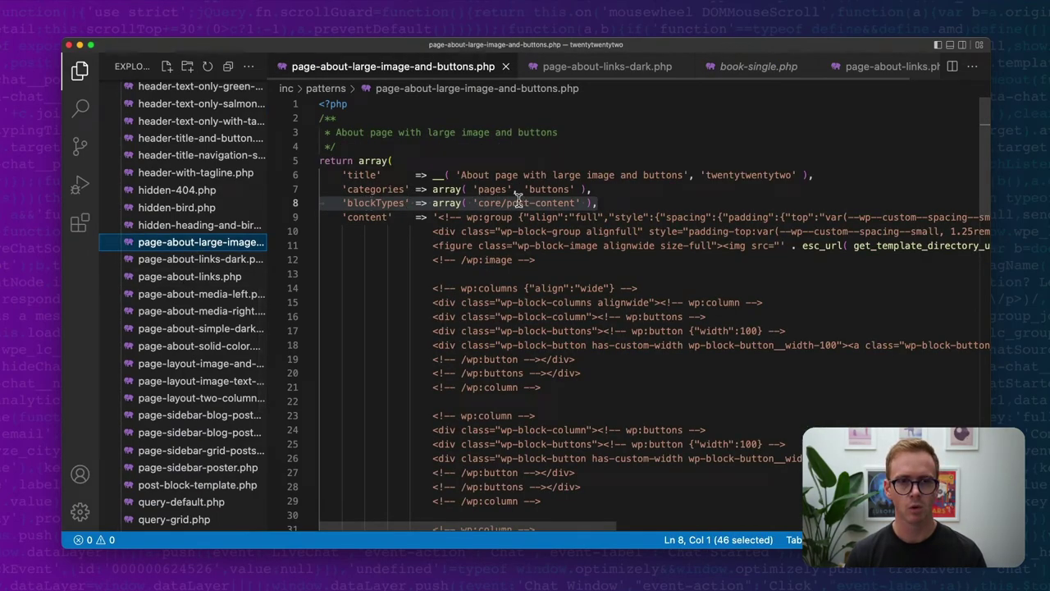
Add the header line "Block Types: core/post-content" below Categories in the root patterns folder's book-multiple.php and save the file
{"action": "scroll", "coordinate": [197, 303], "scroll_direction": "down", "scroll_amount": 10}
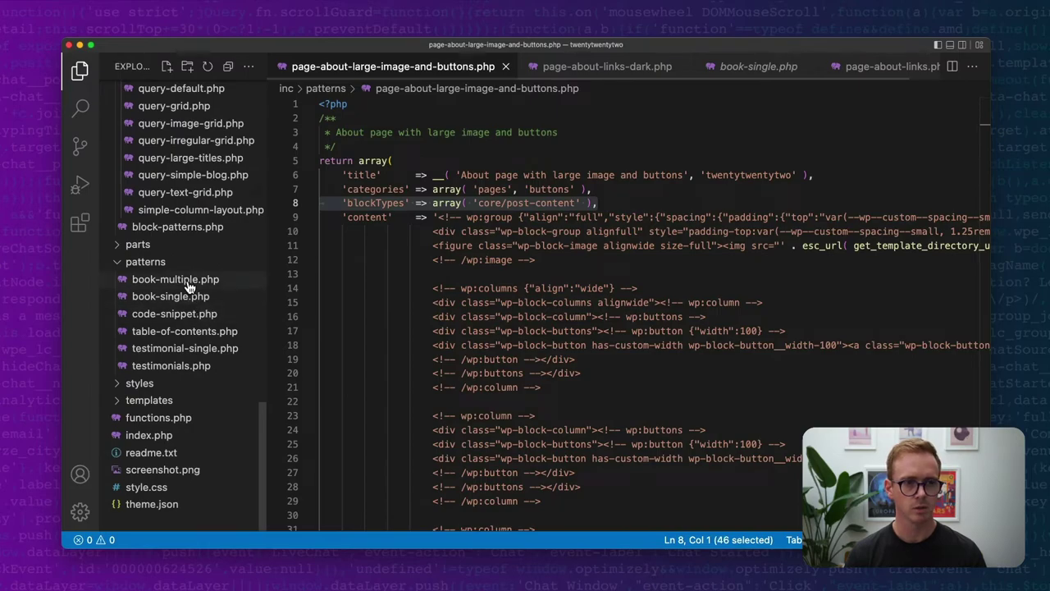
{"action": "left_click", "coordinate": [176, 279]}
{"action": "left_click", "coordinate": [525, 161]}
{"action": "key", "text": "Return"}
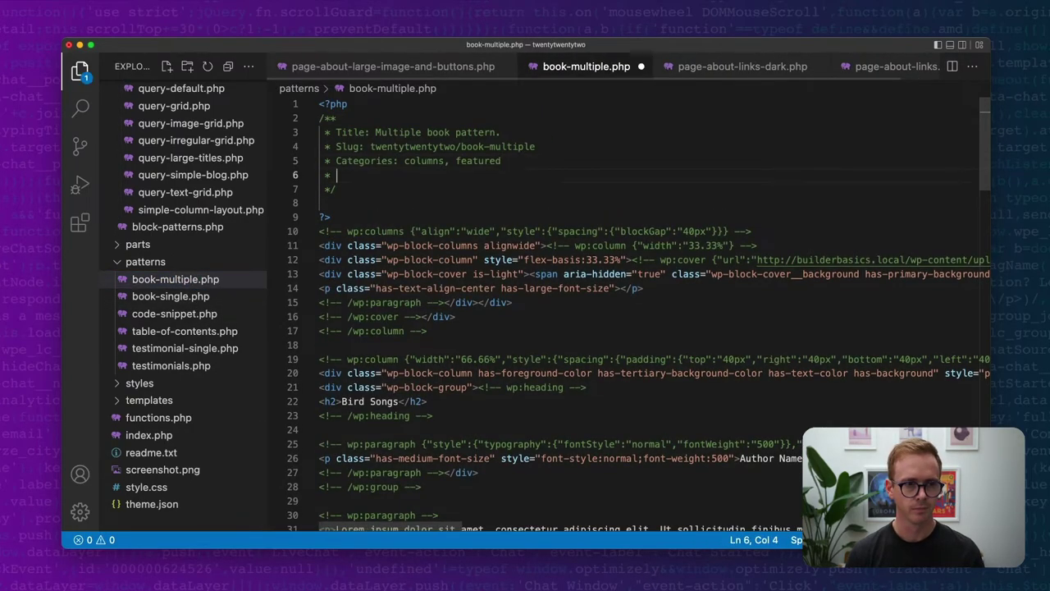
{"action": "type", "text": "B"}
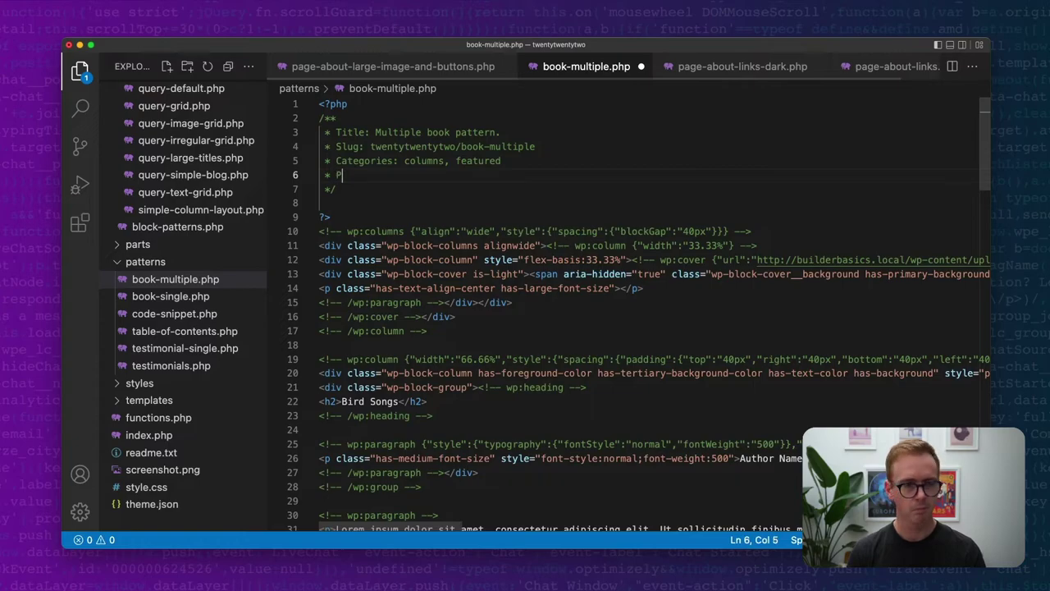
{"action": "type", "text": "lo"}
{"action": "key", "text": "BackSpace"}
{"action": "key", "text": "BackSpace"}
{"action": "key", "text": "BackSpace"}
{"action": "type", "text": "Blo"}
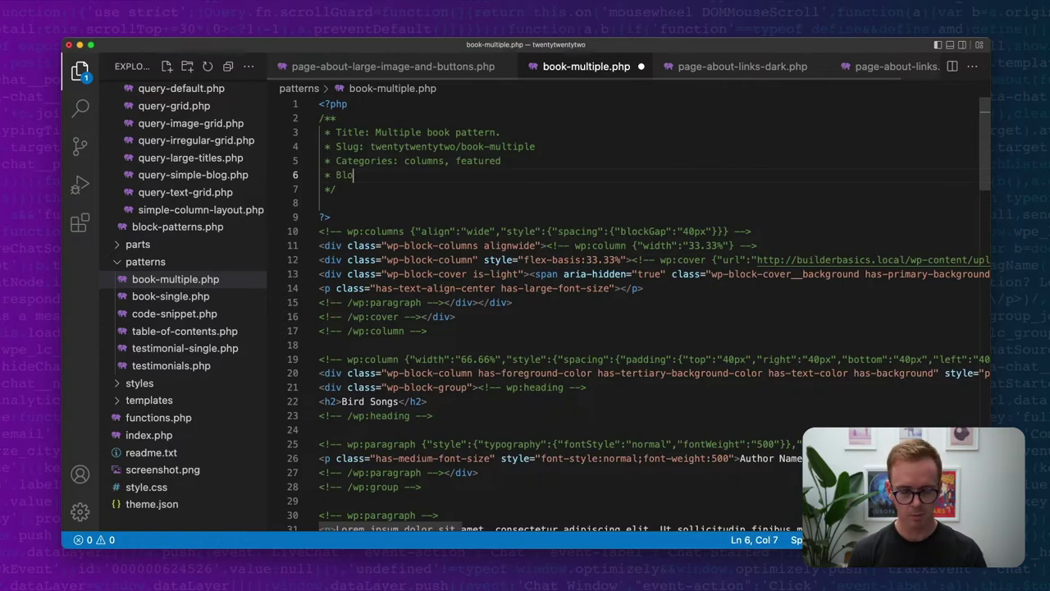
{"action": "type", "text": "ck Types"}
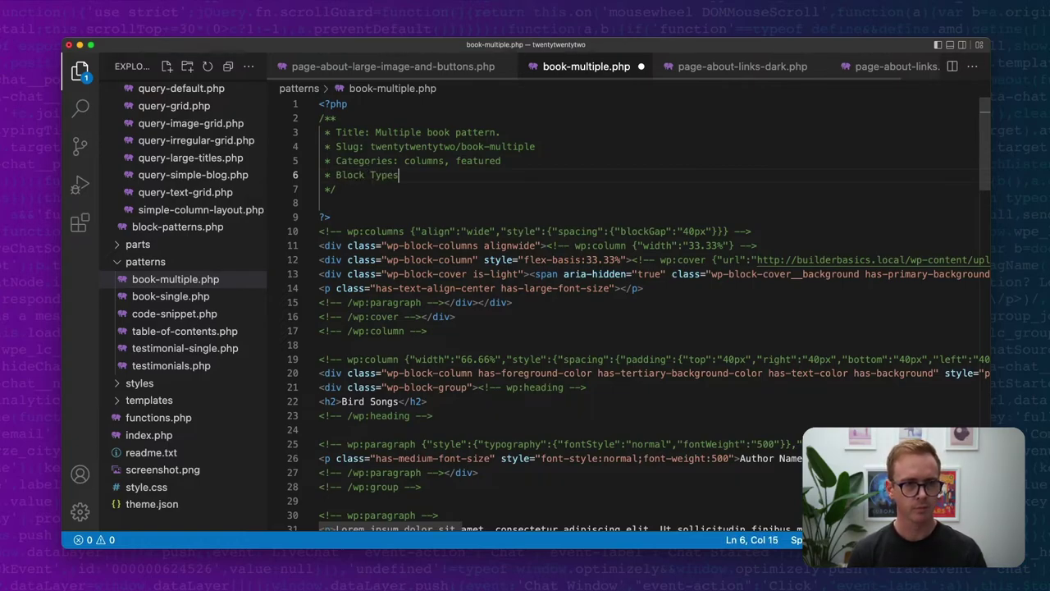
{"action": "type", "text": ": core"}
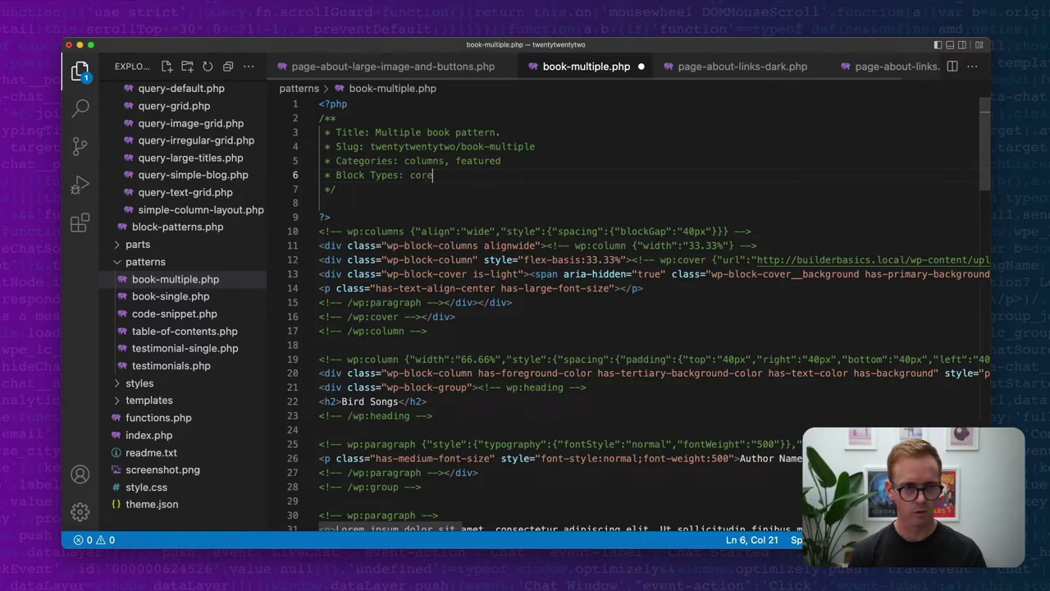
{"action": "type", "text": "/post-co"}
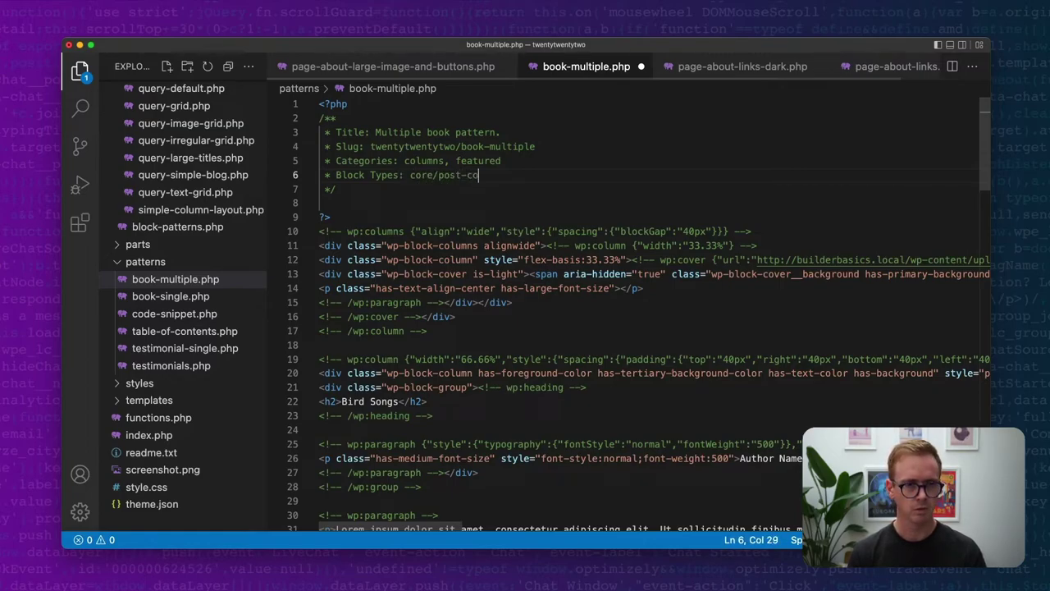
{"action": "type", "text": "ntent"}
{"action": "key", "text": "super+s"}
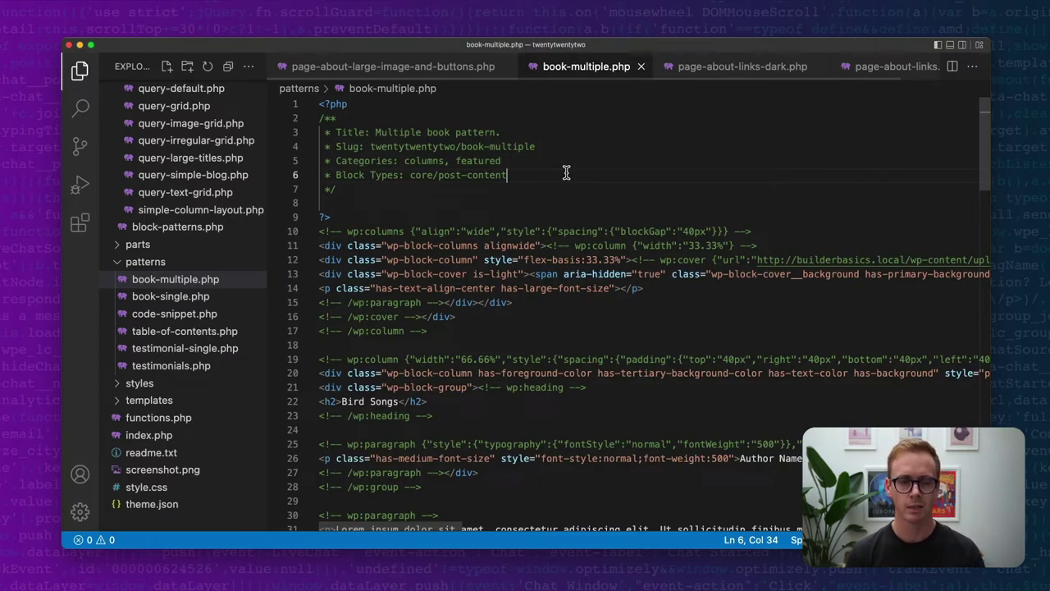
Add the header line "Post Types: book" below Block Types in book-multiple.php, save it, and reload the new book in the browser
{"action": "key", "text": "Return"}
{"action": "type", "text": "Post Types:"}
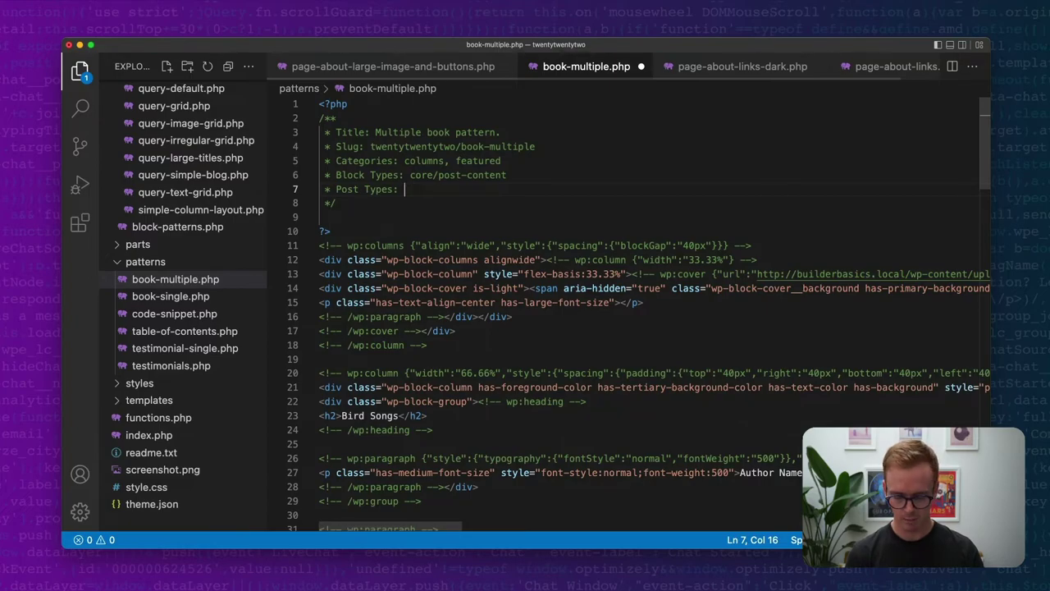
{"action": "type", "text": " book"}
{"action": "key", "text": "super+s"}
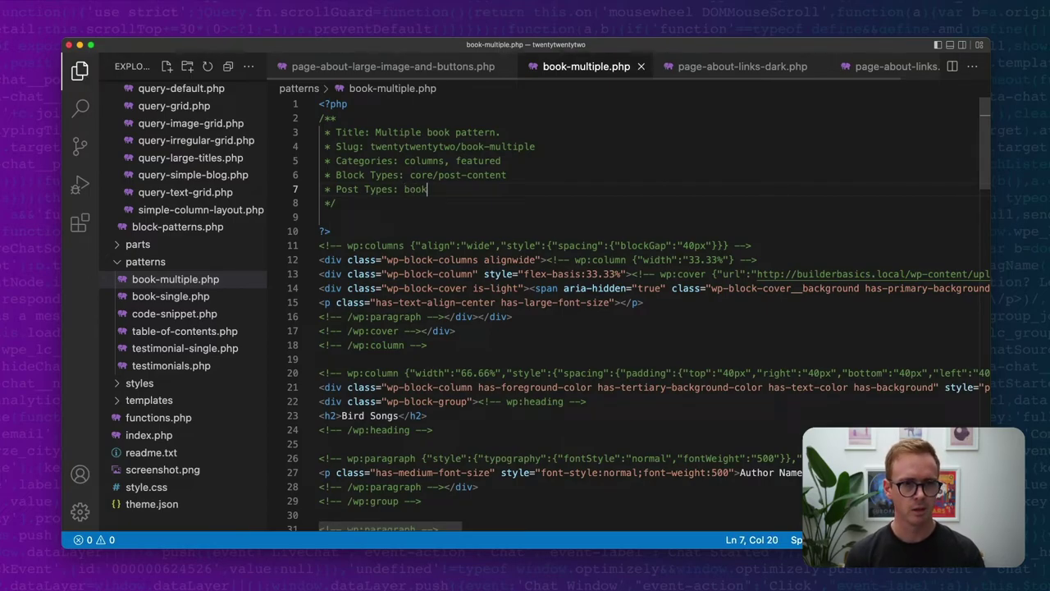
{"action": "key", "text": "ctrl+Left"}
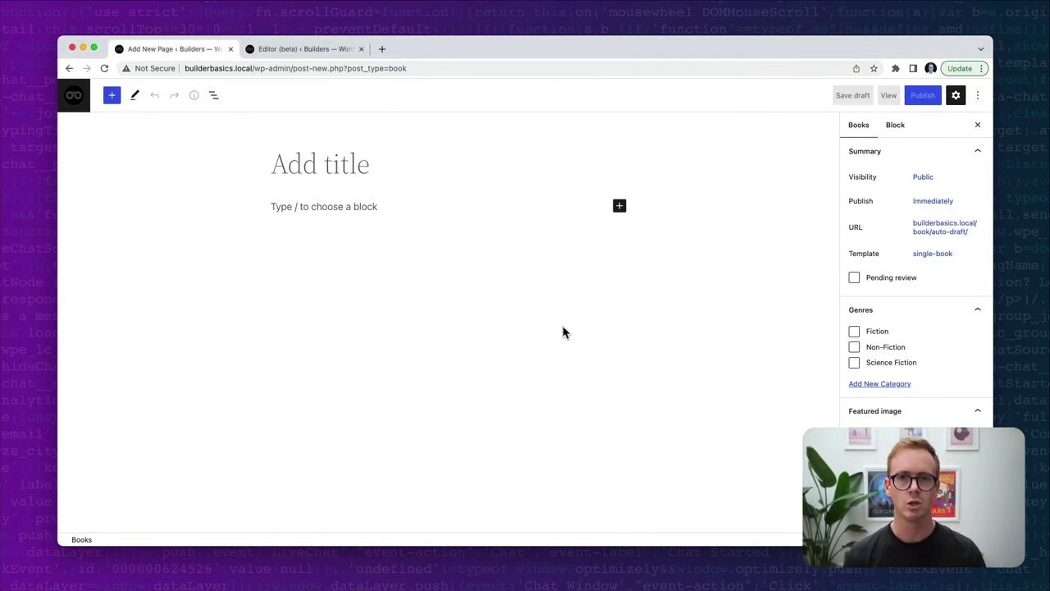
{"action": "key", "text": "super+r"}
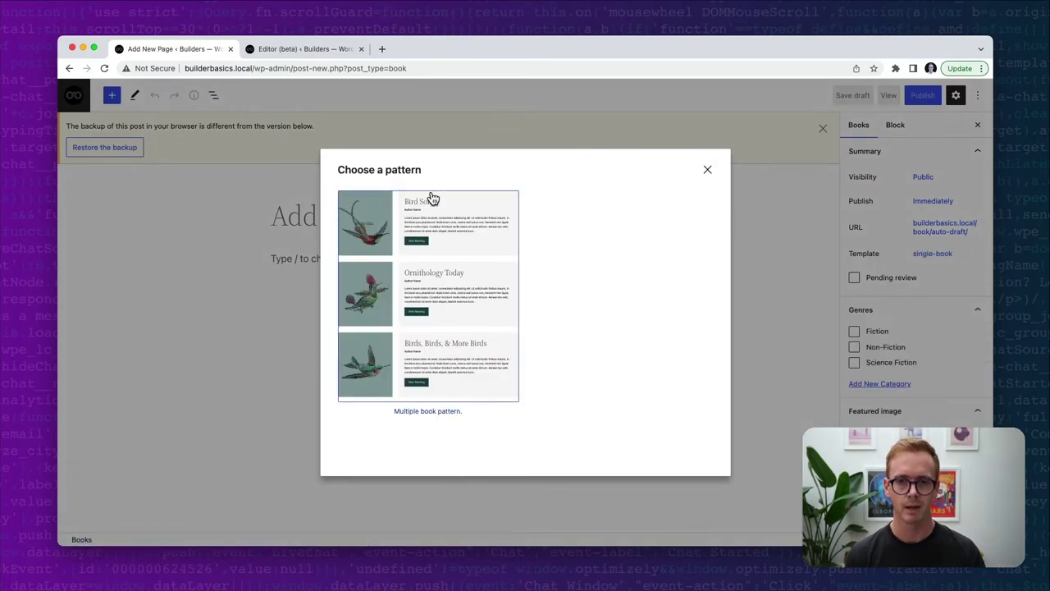
Copy the Block Types and Post Types header lines from book-multiple.php to below Categories in book-single.php in the code editor
{"action": "key", "text": "ctrl+Right"}
{"action": "left_click_drag", "start_coordinate": [427, 189], "coordinate": [294, 177]}
{"action": "key", "text": "ctrl+c"}
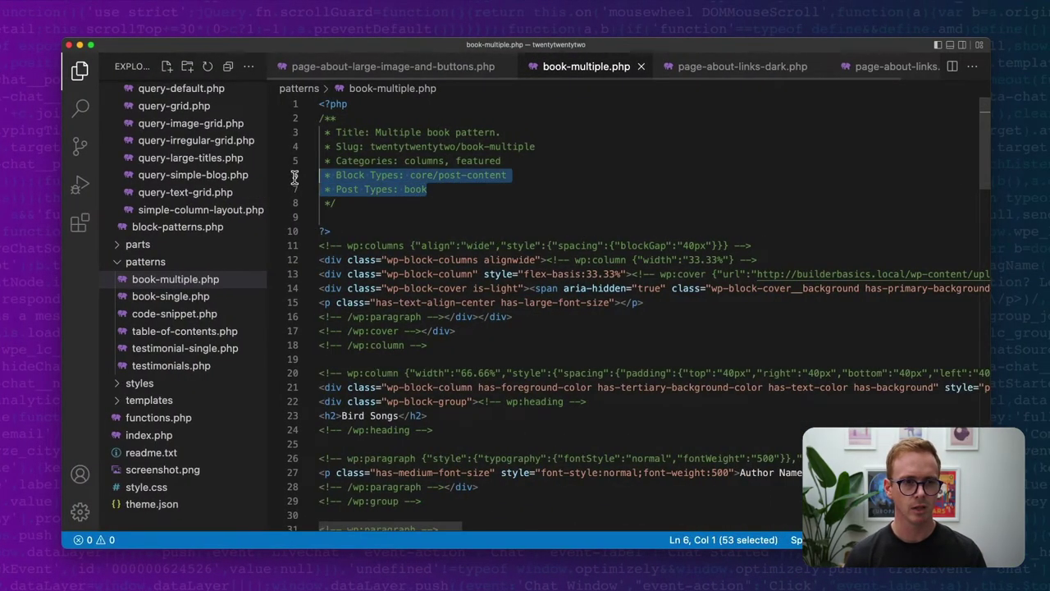
{"action": "left_click", "coordinate": [246, 294]}
{"action": "left_click", "coordinate": [520, 164]}
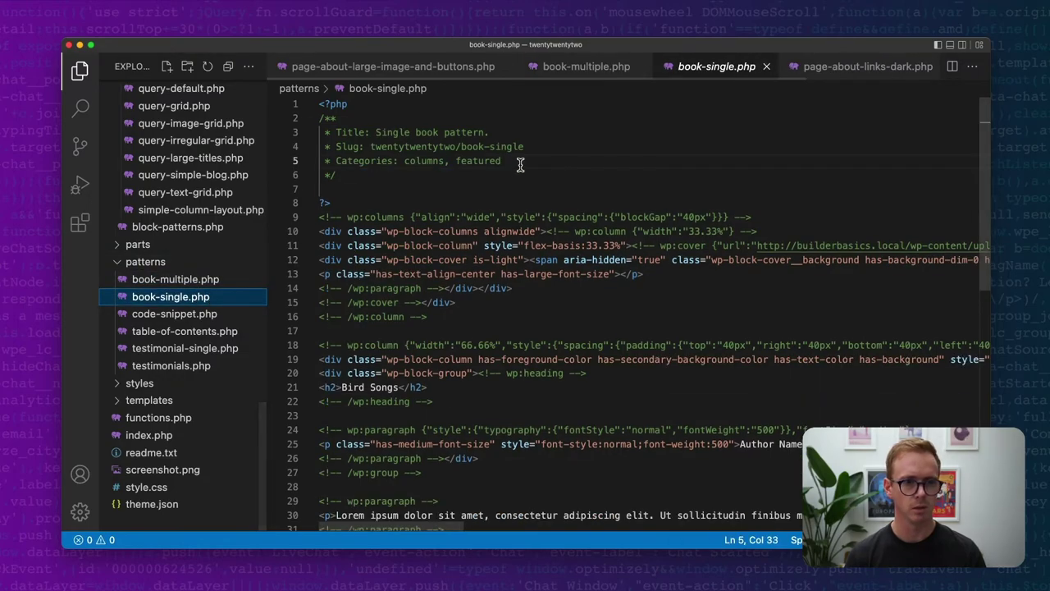
{"action": "key", "text": "Return"}
{"action": "key", "text": "ctrl+v"}
Remove the duplicate asterisk before Block Types in book-single.php, save the file, and check the new book's pattern suggestions in the browser
{"action": "left_click", "coordinate": [357, 175]}
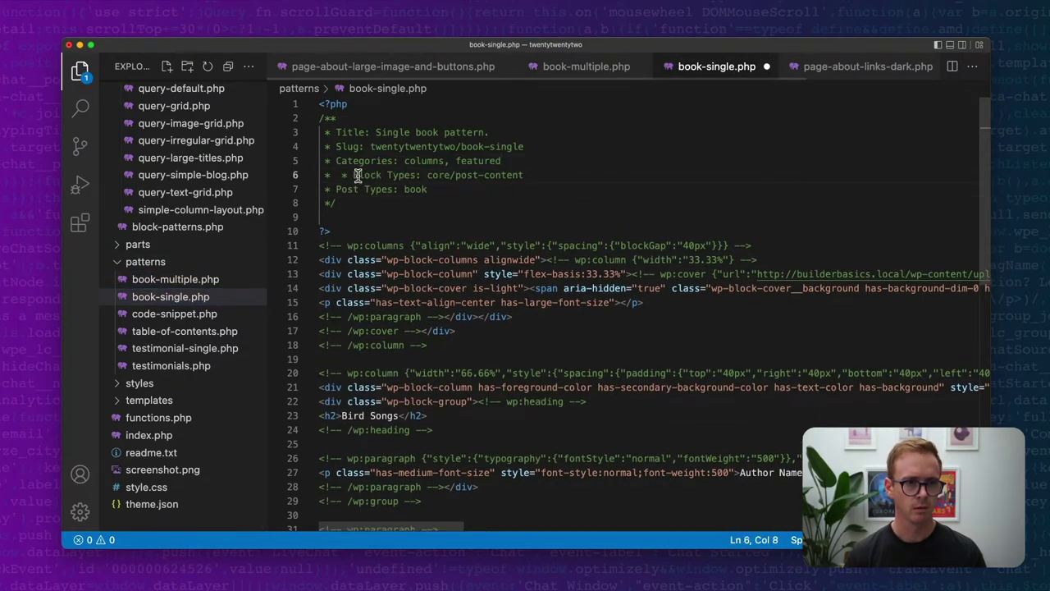
{"action": "key", "text": "BackSpace"}
{"action": "key", "text": "BackSpace"}
{"action": "key", "text": "BackSpace"}
{"action": "key", "text": "BackSpace"}
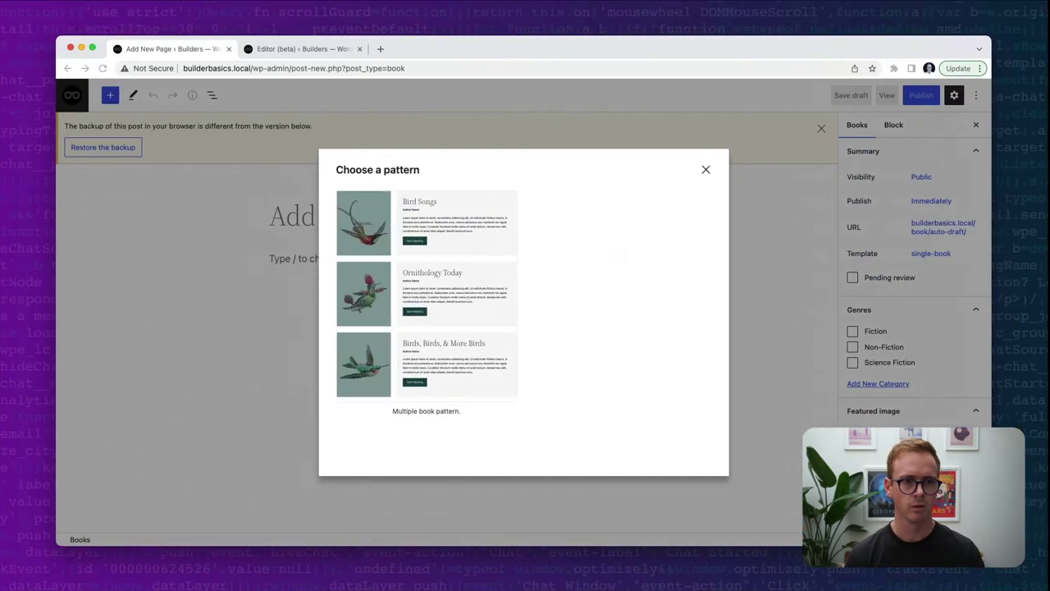
{"action": "left_click", "coordinate": [179, 229]}
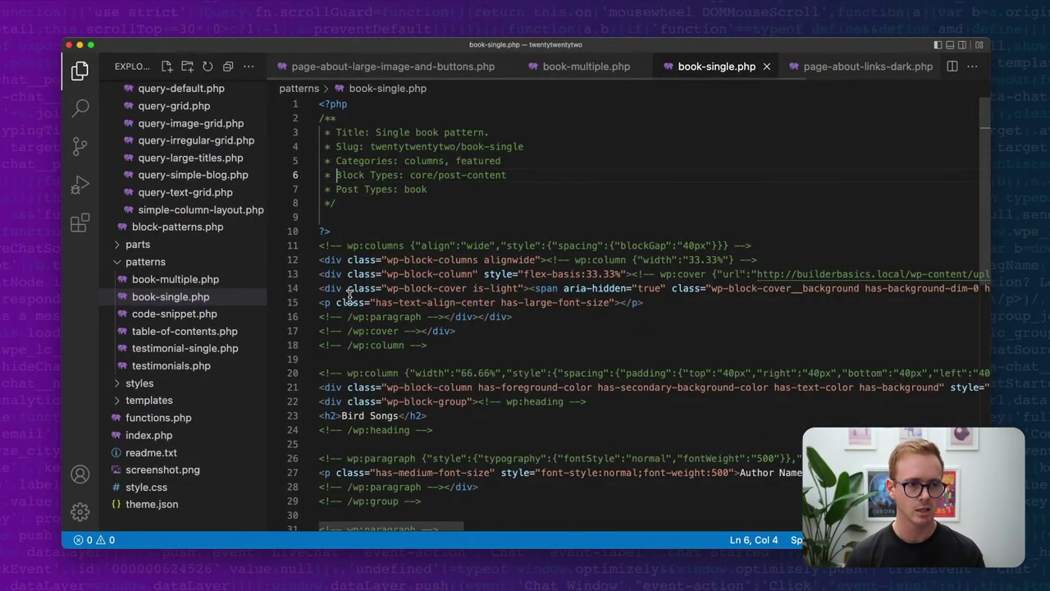
Add 'book' to the 'postTypes' array in inc/patterns/page-about-links-dark.php, save it, and reload the new book in the browser
{"action": "scroll", "coordinate": [232, 279], "scroll_direction": "up", "scroll_amount": 10}
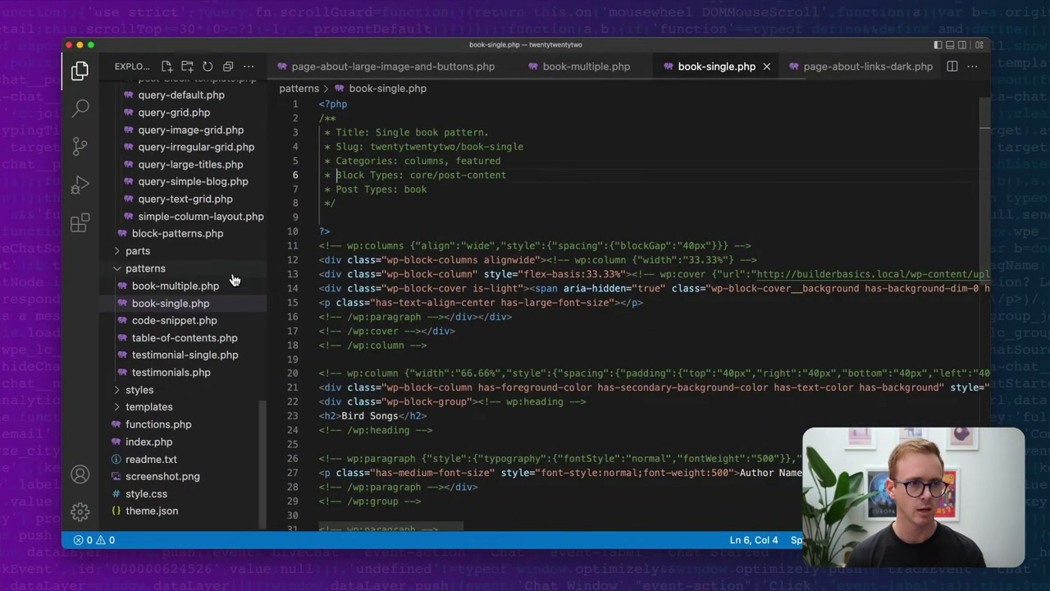
{"action": "scroll", "coordinate": [233, 279], "scroll_direction": "up", "scroll_amount": 3}
{"action": "left_click", "coordinate": [181, 261]}
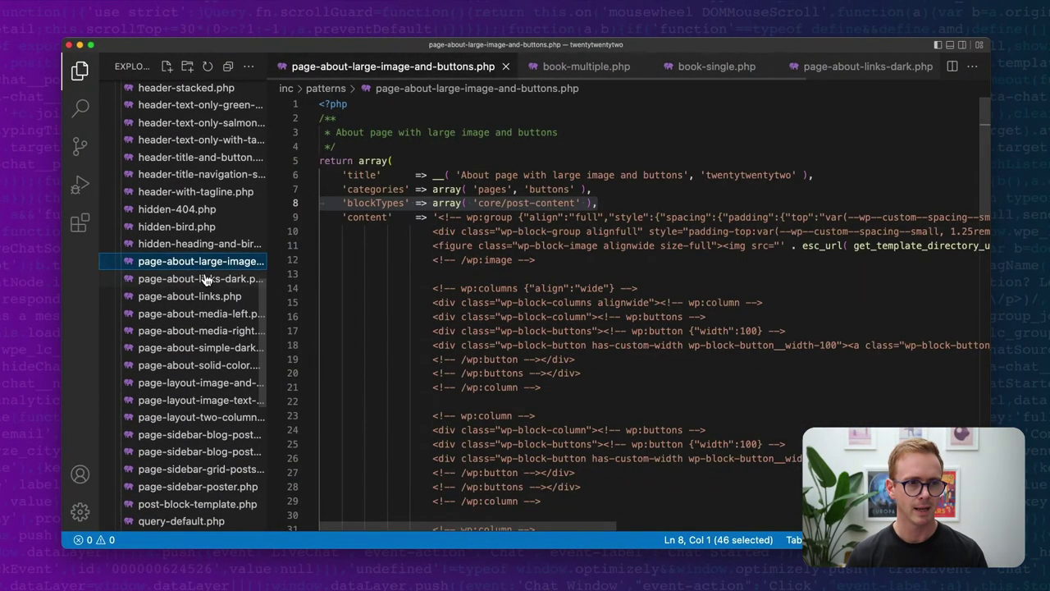
{"action": "left_click", "coordinate": [230, 279]}
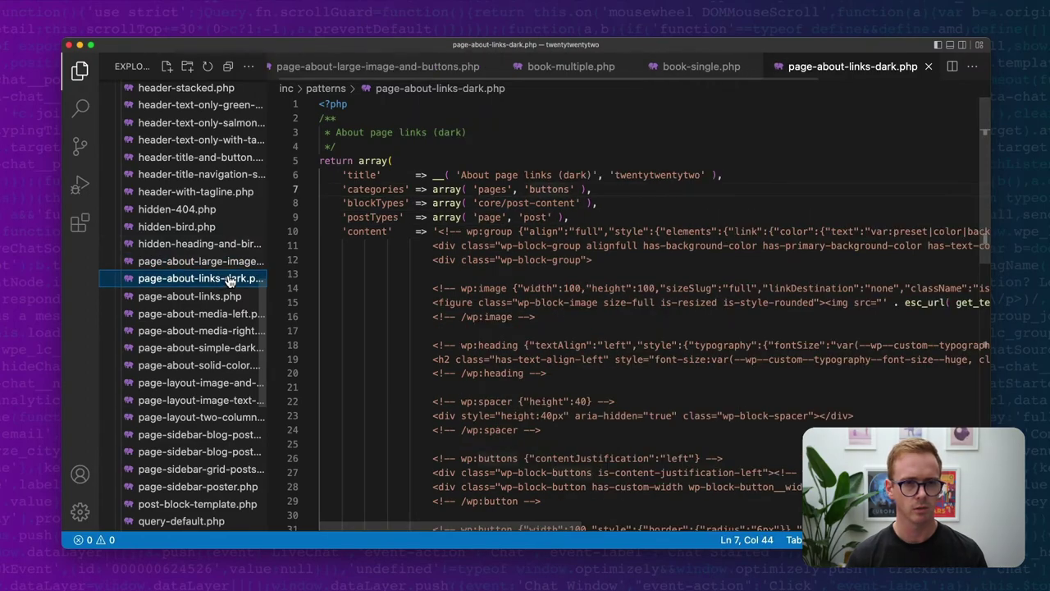
{"action": "left_click", "coordinate": [551, 216]}
{"action": "type", "text": ", 'book"}
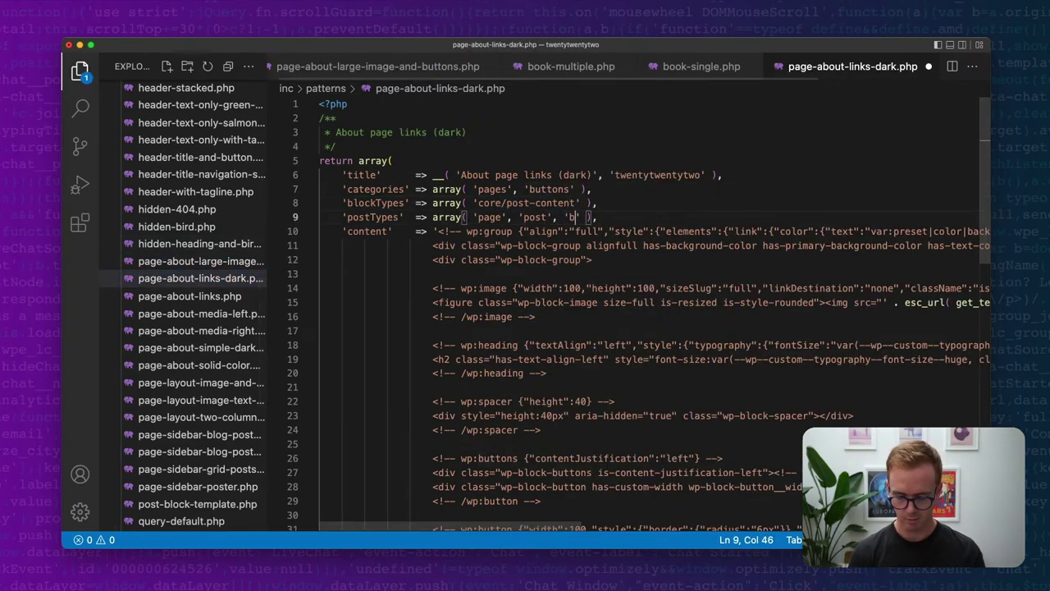
{"action": "key", "text": "super+s"}
{"action": "key", "text": "super+Tab"}
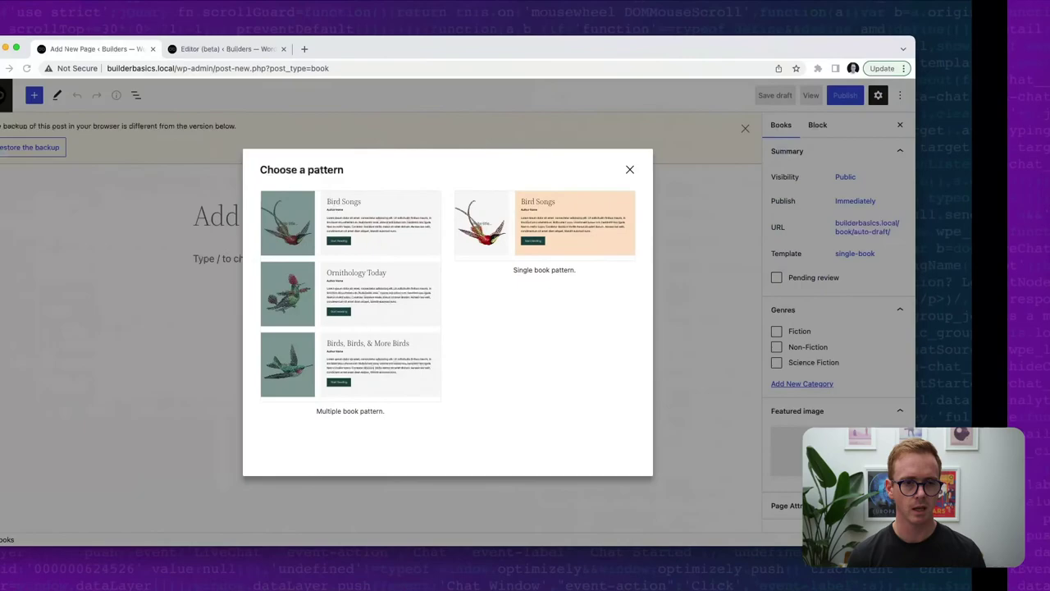
{"action": "key", "text": "super+r"}
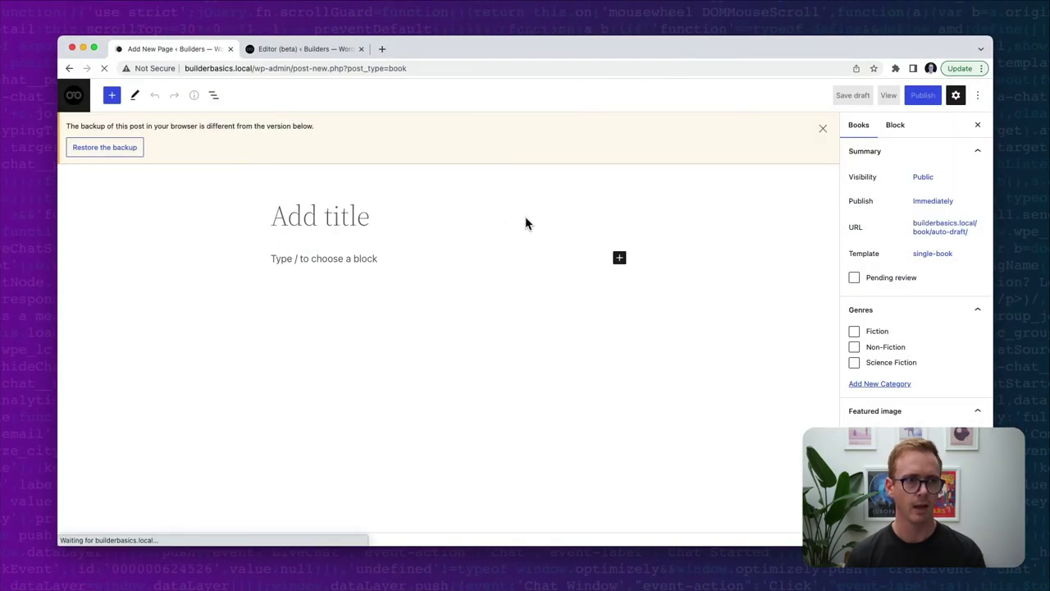